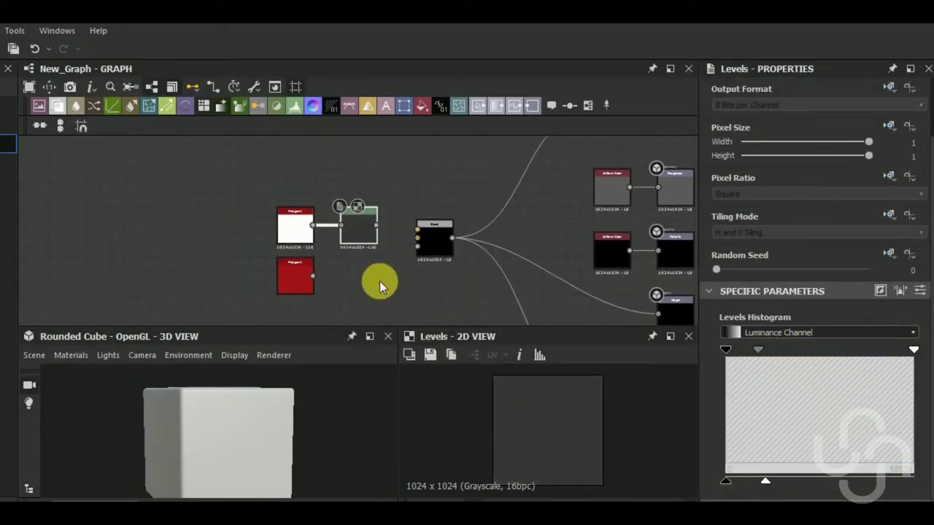
Step: Add a Shape Mapper node and set its Pattern Amount to 16 segments
key("space")
type("sha")
left_click(344, 218)
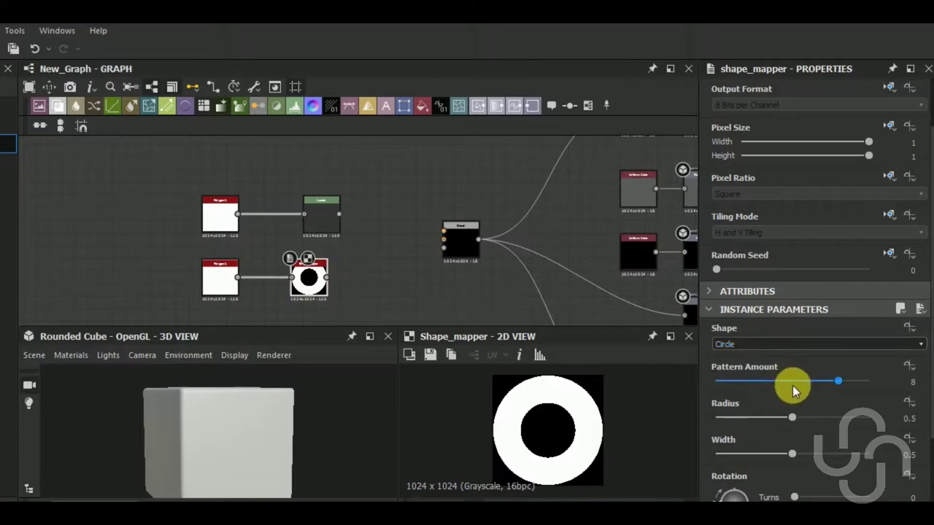
scroll(793, 385, "up", 2)
mouse_move(837, 448)
left_mouse_down()
mouse_move(767, 448)
mouse_move(813, 442)
left_mouse_up()
mouse_move(792, 486)
left_mouse_down()
mouse_move(751, 485)
mouse_move(793, 483)
left_mouse_up()
scroll(912, 454, "down", 2)
mouse_move(802, 450)
left_mouse_down()
mouse_move(759, 459)
mouse_move(802, 460)
left_mouse_up()
Step: Scale the feeding polygon to 1.29, then set the ring radius 0.4 and width 0.16
left_click(221, 290)
double_click(309, 277)
left_click(219, 276)
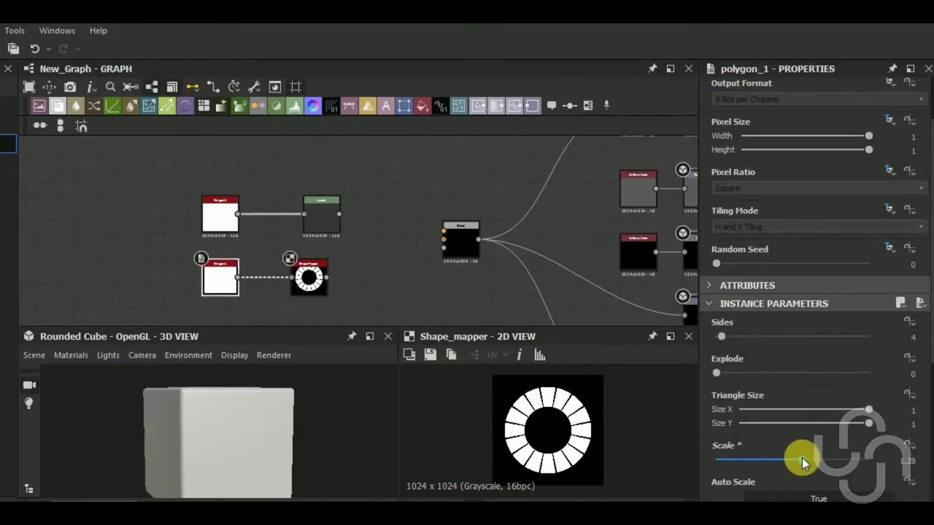
left_click(314, 285)
left_click_drag(774, 414, 776, 413)
left_click_drag(776, 448, 770, 452)
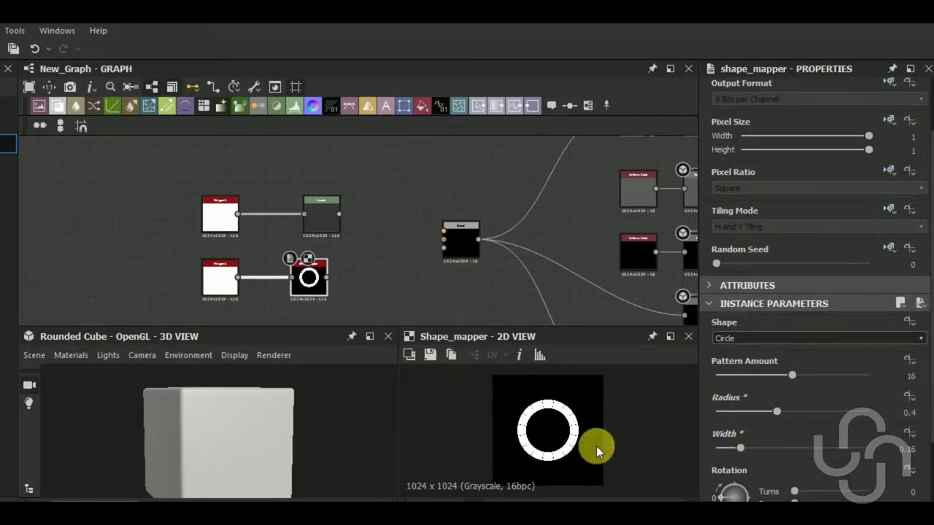
Step: Blend the ring with Levels using Max (Lighten) mode
scroll(596, 451, "up", 2)
middle_click_drag(387, 269, 343, 267)
left_click(64, 108)
left_click(817, 370)
mouse_move(283, 276)
left_mouse_down()
mouse_move(321, 249)
mouse_move(399, 238)
left_mouse_up()
left_click(766, 398)
left_click(71, 355)
Step: Raise the preview material's tessellation factor to 4
left_click(162, 359)
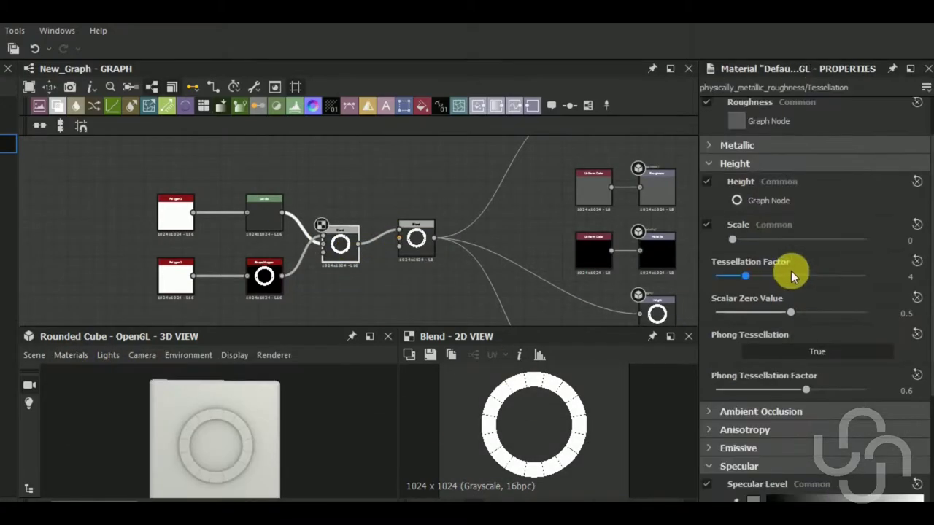
left_click_drag(791, 271, 745, 276)
scroll(270, 453, "up", 2)
scroll(355, 266, "down", 1)
Step: Duplicate the polygon and give the copy 32 sides to form a disc
middle_click_drag(355, 269, 290, 268)
left_click_drag(154, 212, 124, 208)
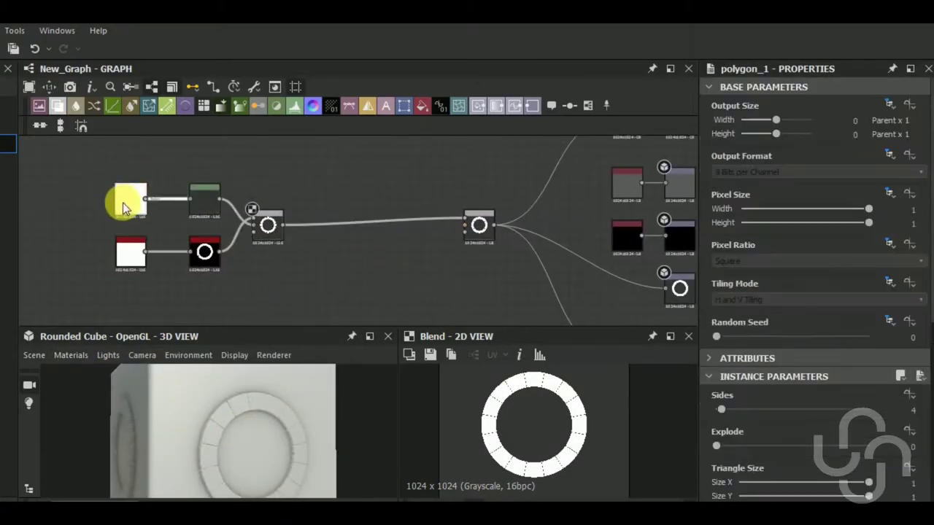
double_click(335, 174)
left_click_drag(721, 409, 837, 412)
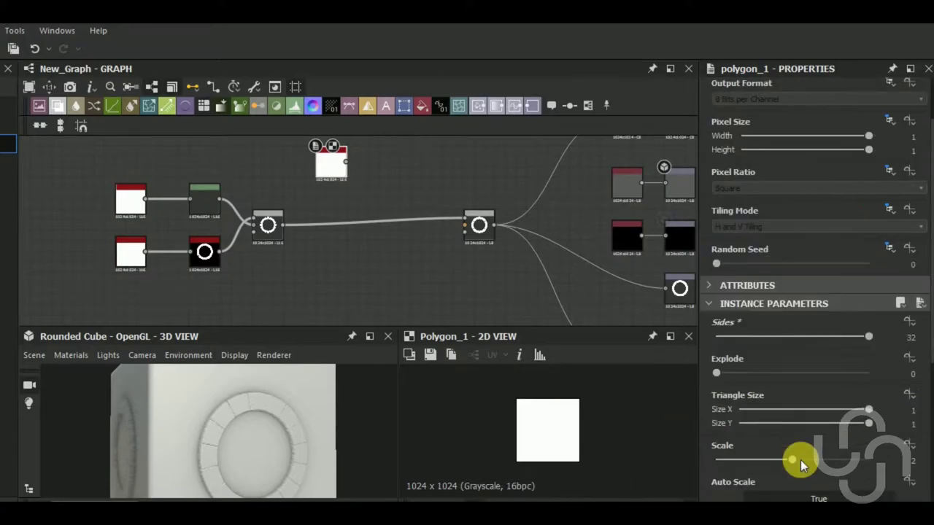
Step: Insert a Height Blend node into the link before the final blend
middle_click_drag(381, 233, 413, 258)
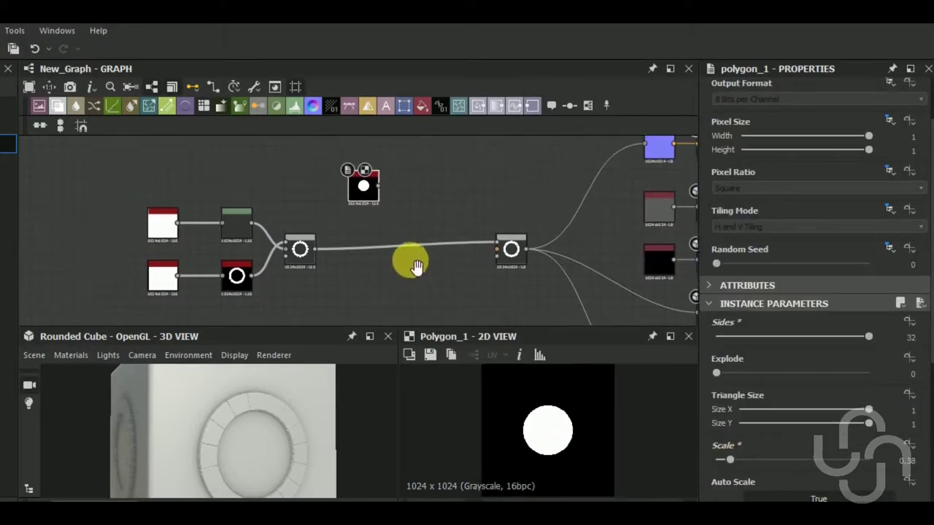
key("space")
type("he")
left_click(483, 109)
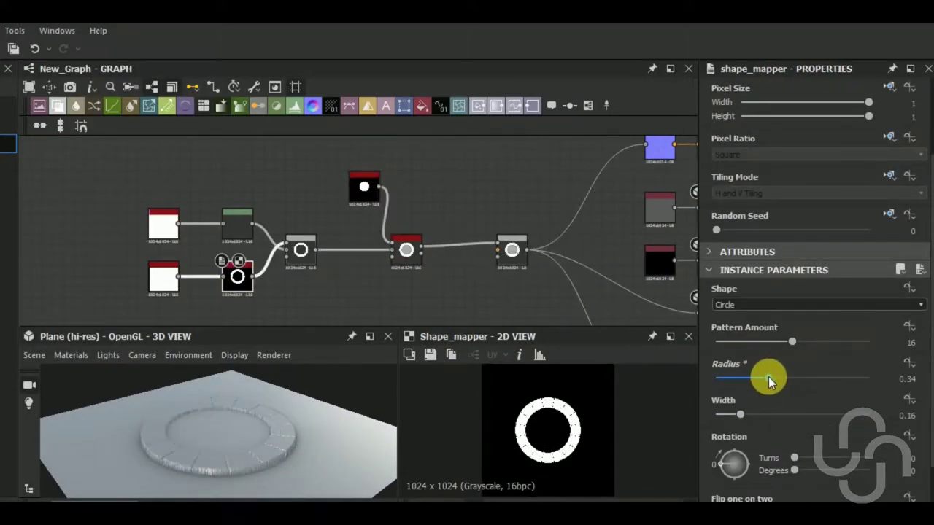
Step: Set the ring radius to 0.35 and inspect it in the 3D preview
left_click_drag(351, 410, 304, 422)
left_click_drag(912, 375, 916, 375)
scroll(240, 484, "up", 3)
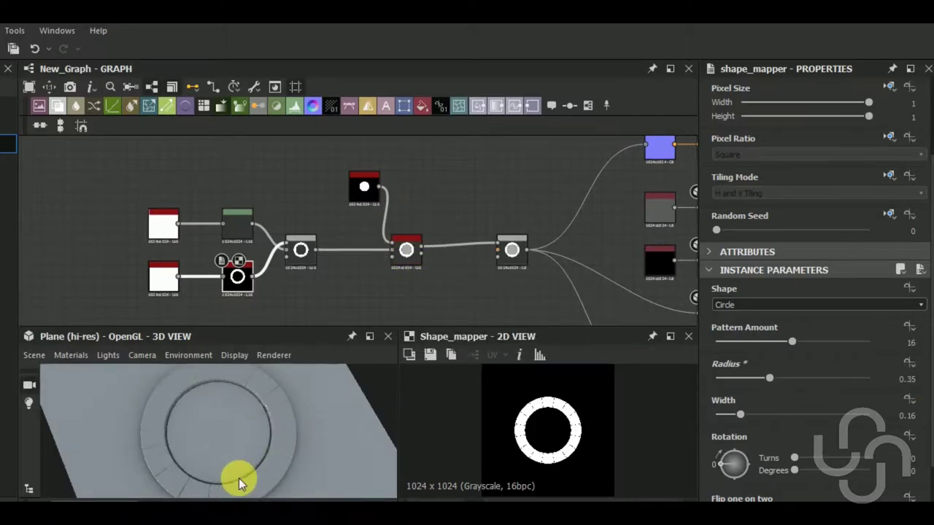
left_click_drag(240, 484, 340, 294)
Step: Place a polygon copy above the chain and shrink it to scale 0.51
middle_click_drag(340, 295, 309, 283)
left_click(131, 271)
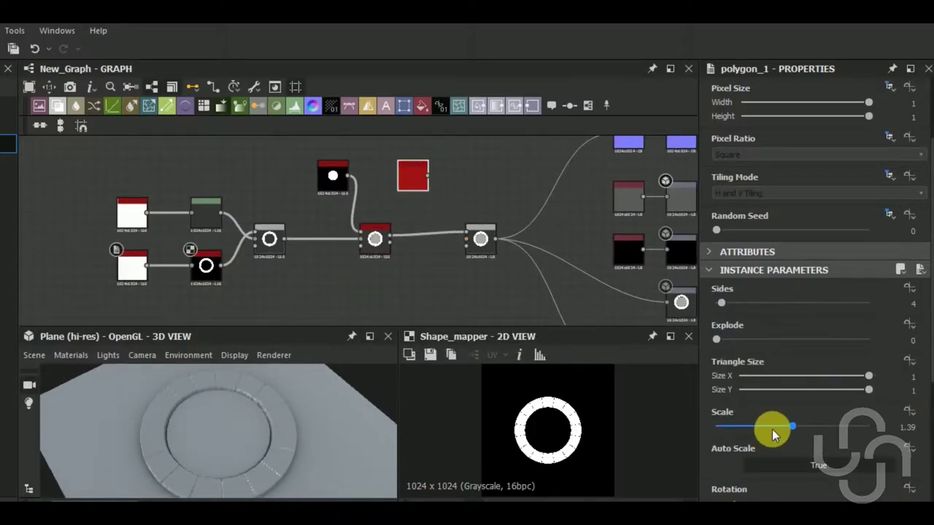
left_click_drag(790, 426, 749, 429)
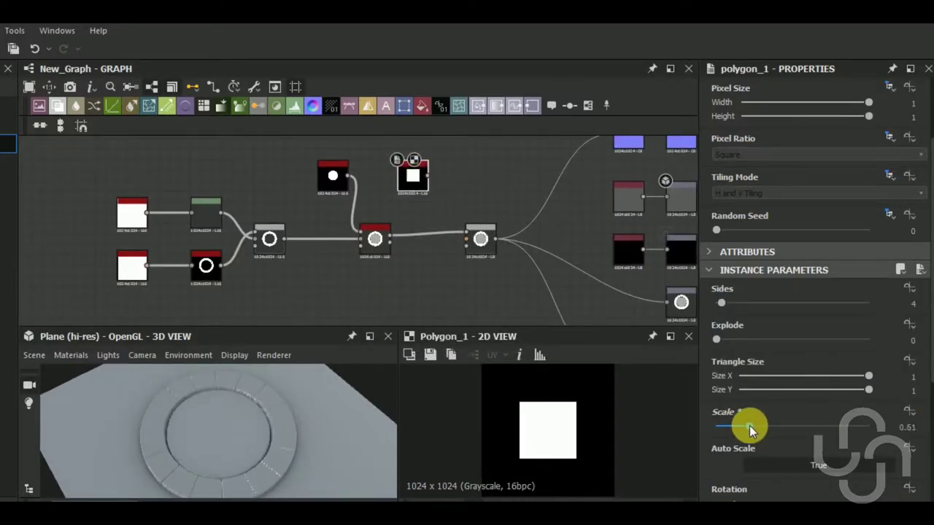
scroll(830, 288, "down", 3)
scroll(864, 262, "up", 1)
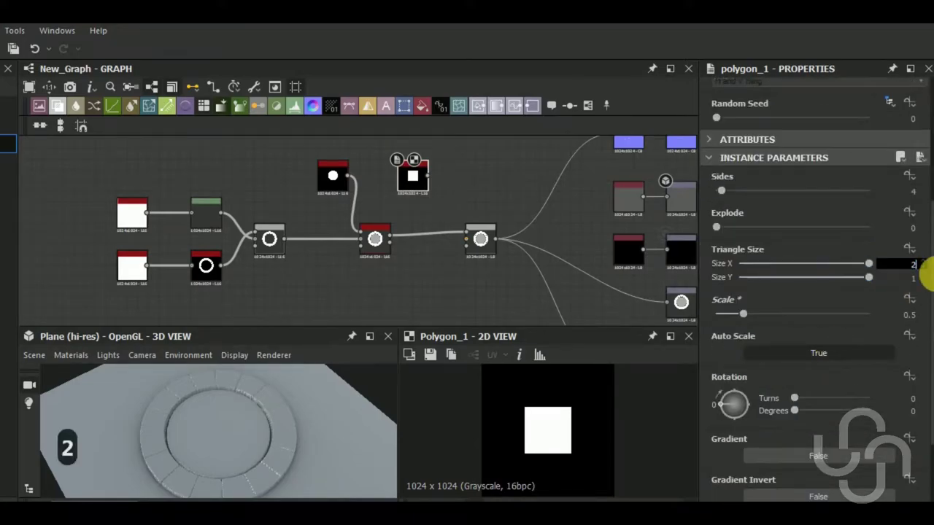
left_click_drag(864, 263, 771, 263)
scroll(839, 409, "down", 2)
Step: Add a Shape node stretched into a wide horizontal bar with Size X 2
key("space")
type("shape")
key("Return")
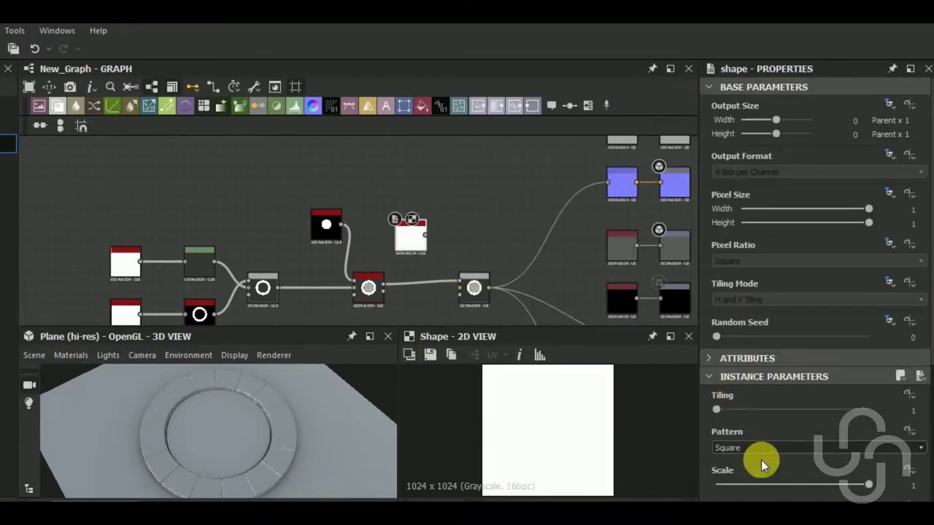
scroll(763, 462, "down", 2)
left_click_drag(868, 412, 783, 412)
mouse_move(868, 448)
left_mouse_down()
mouse_move(917, 448)
mouse_move(794, 464)
left_mouse_up()
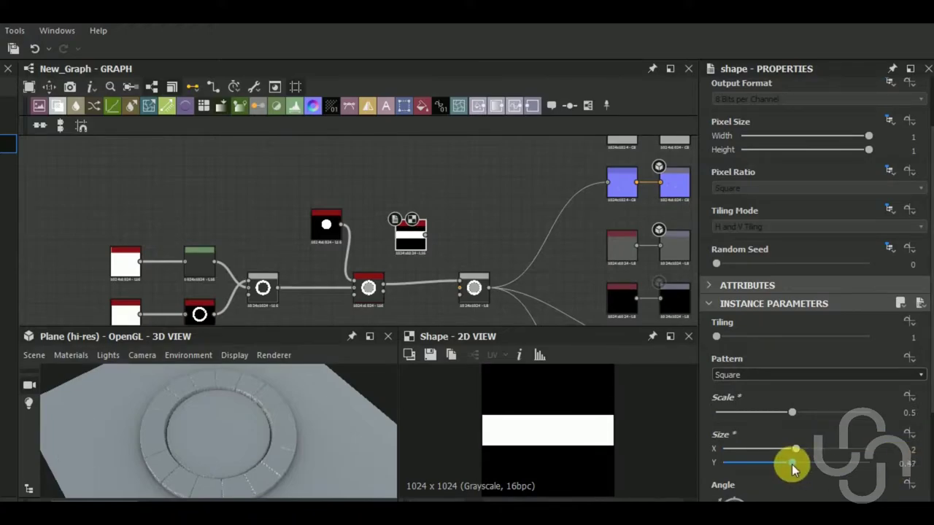
Step: Offset the bar 0.5 in Y with a Transformation 2D node toward the top and bottom edges
key("space")
type("t")
left_click(493, 126)
scroll(834, 440, "down", 2)
left_click_drag(792, 371, 867, 383)
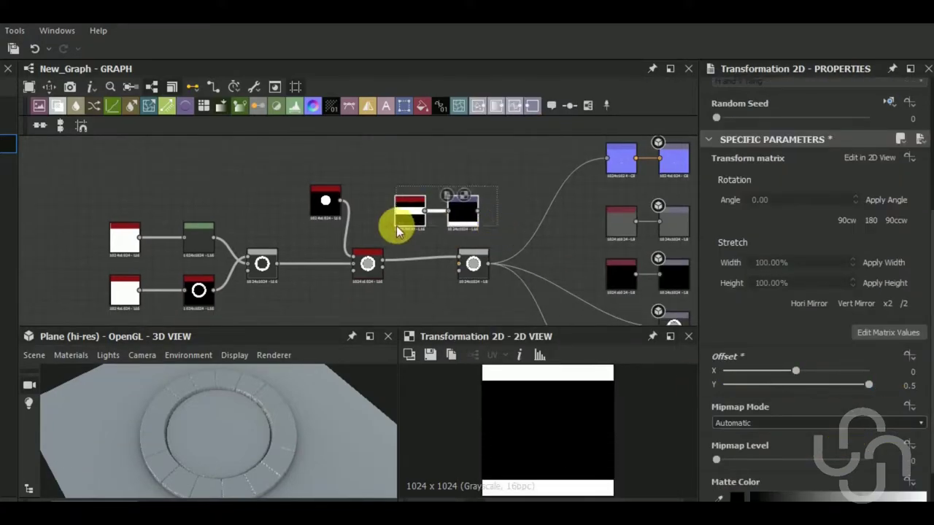
Step: Add the edge bars onto the ring with an Add (Linear Dodge) Blend
left_click_drag(397, 219, 350, 146)
left_click(817, 371)
left_click(773, 385)
mouse_move(285, 375)
left_mouse_down()
mouse_move(296, 450)
mouse_move(356, 446)
mouse_move(353, 434)
mouse_move(257, 428)
mouse_move(104, 448)
mouse_move(142, 471)
mouse_move(302, 441)
left_mouse_up()
Step: Turn the bar shape into a small disc
scroll(425, 286, "down", 3)
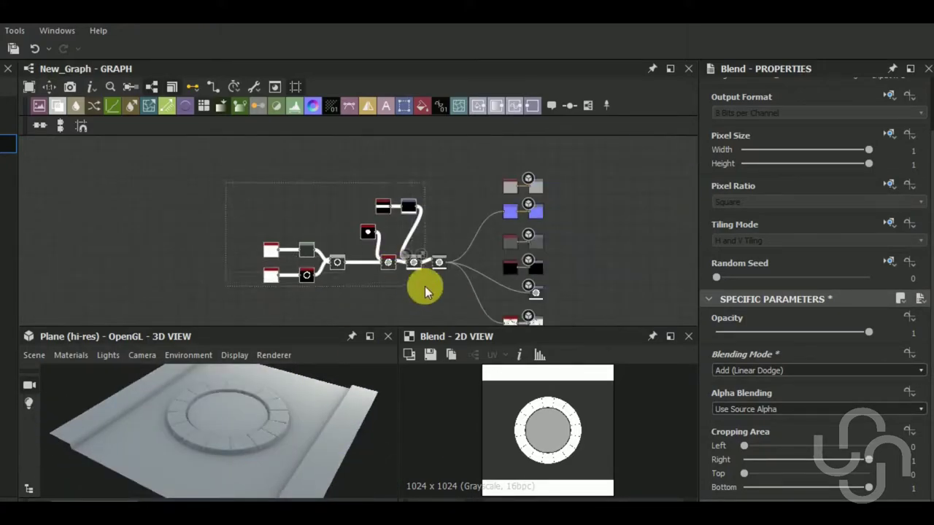
double_click(321, 236)
type("1")
key("Tab")
type("1")
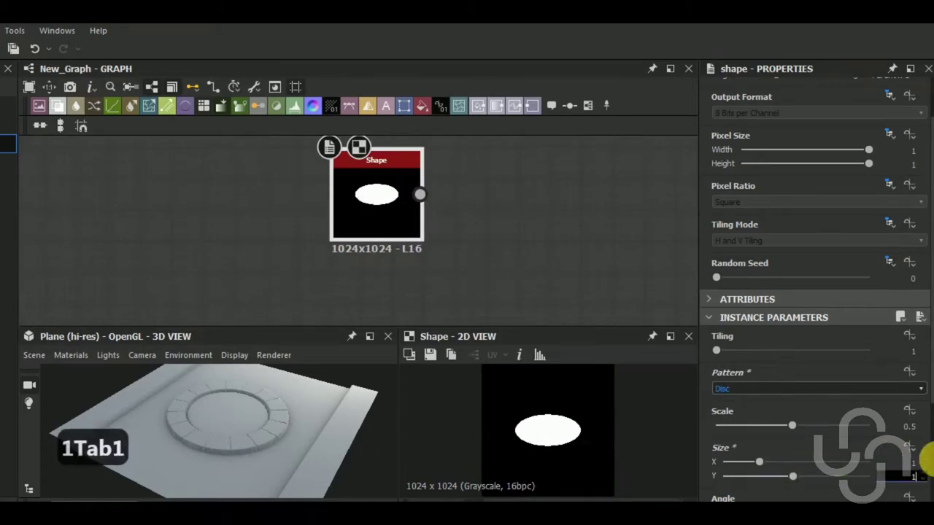
mouse_move(792, 425)
left_mouse_down()
mouse_move(741, 424)
mouse_move(752, 426)
left_mouse_up()
Step: Duplicate and enlarge the disc, then Subtract it in a Blend to leave a thin ring
key("ctrl+d")
left_click(426, 295)
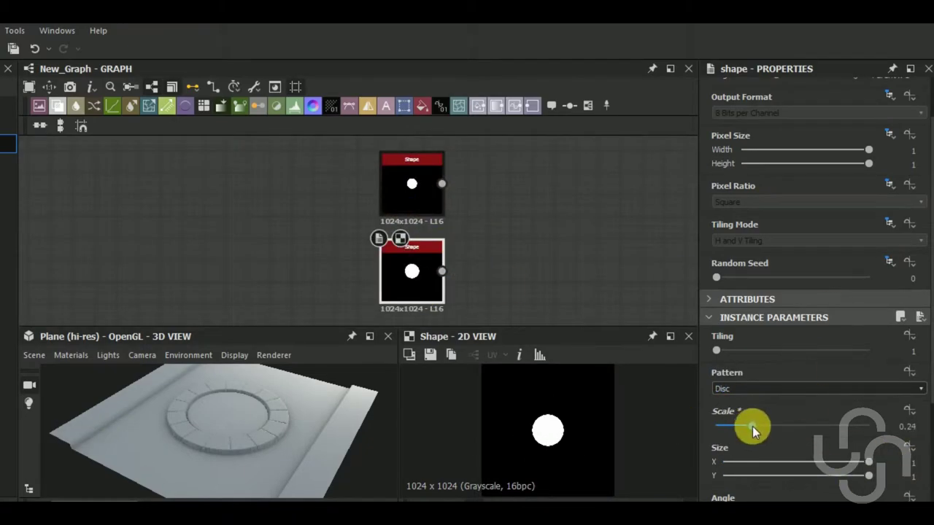
left_click_drag(313, 234, 479, 200)
left_click(817, 371)
left_click(759, 401)
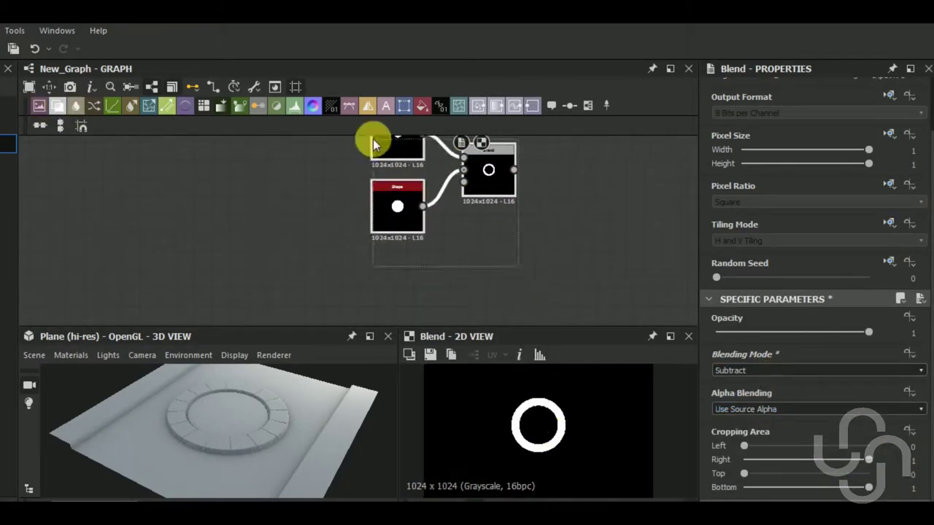
Step: Duplicate the disc pair and blend, resize the third disc, and connect the new ring into the combining blend
key("ctrl+d")
left_click(489, 292)
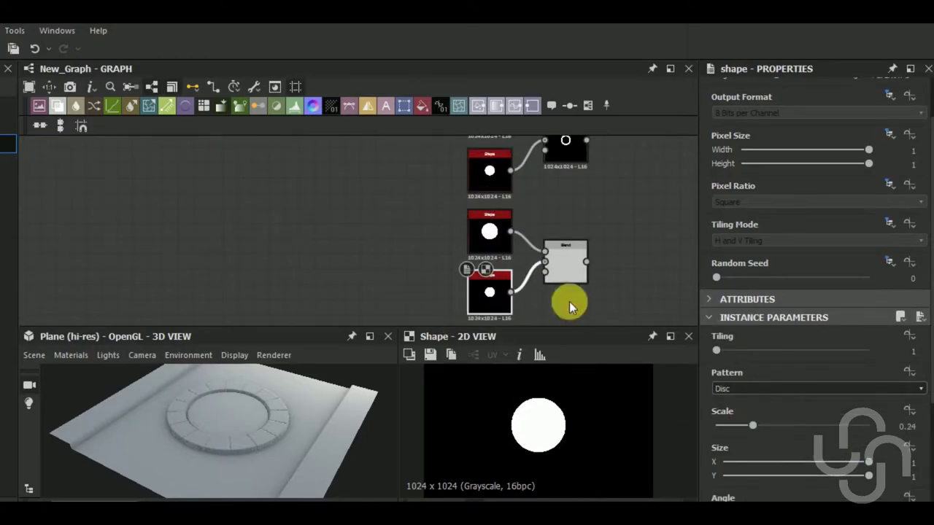
left_click_drag(774, 426, 793, 425)
left_click(516, 292)
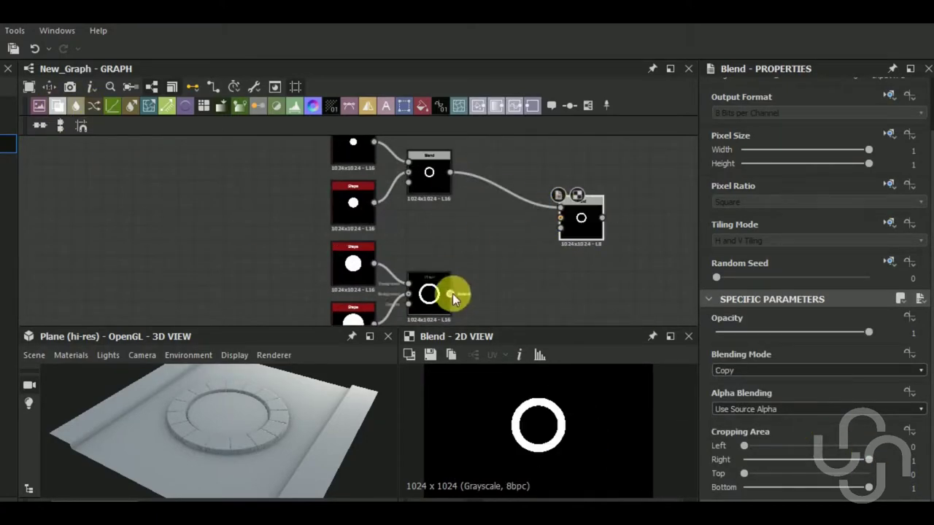
left_click_drag(453, 293, 559, 217)
scroll(474, 256, "down", 2)
Step: Duplicate the shapes and make one a vertical Square bar sized 0.31 by 2
key("ctrl+d")
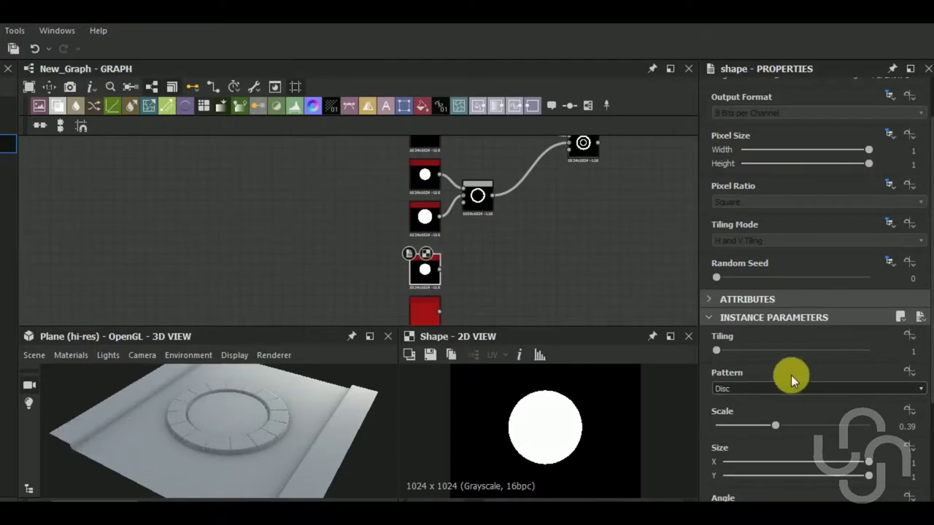
left_click(791, 388)
left_click(780, 402)
scroll(818, 438, "down", 2)
left_click_drag(868, 388, 772, 385)
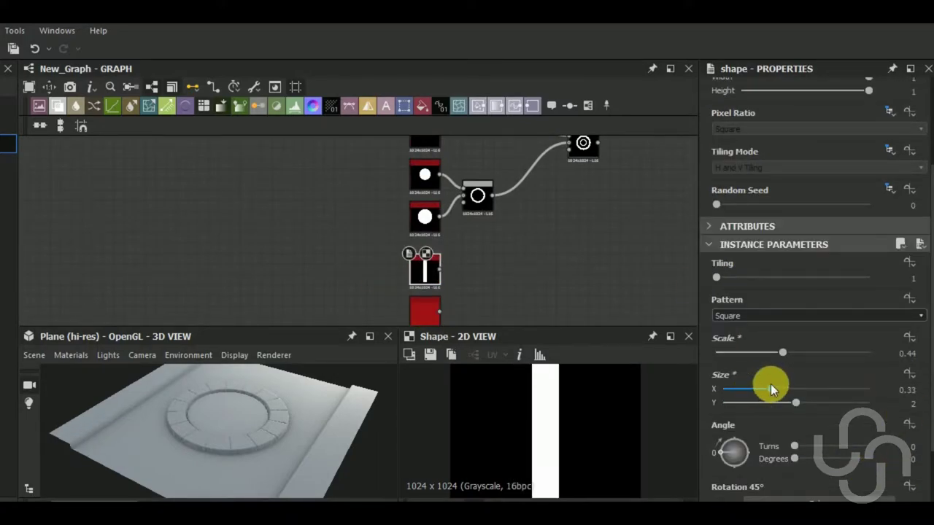
left_click(425, 310)
Step: Add a Splatter Circular node to arrange the bar radially
key("space")
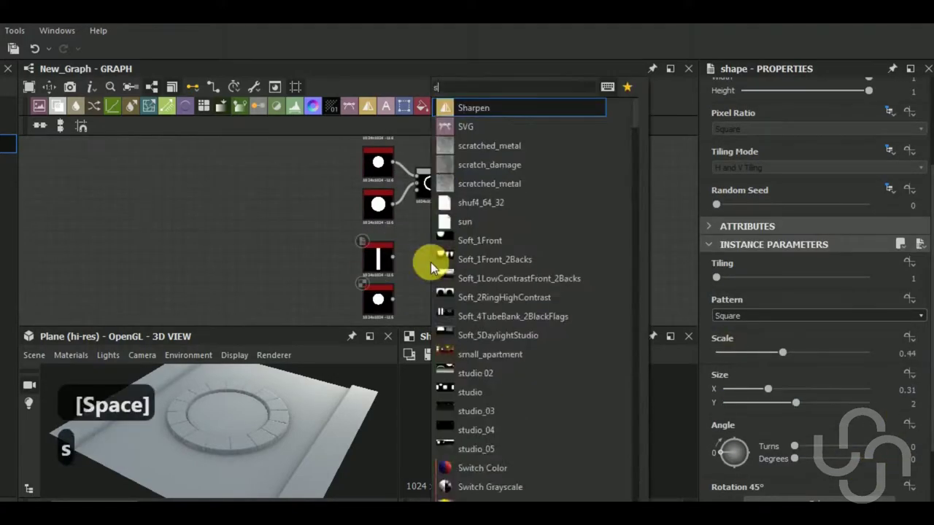
type("splatter")
key("Return")
scroll(807, 396, "down", 1)
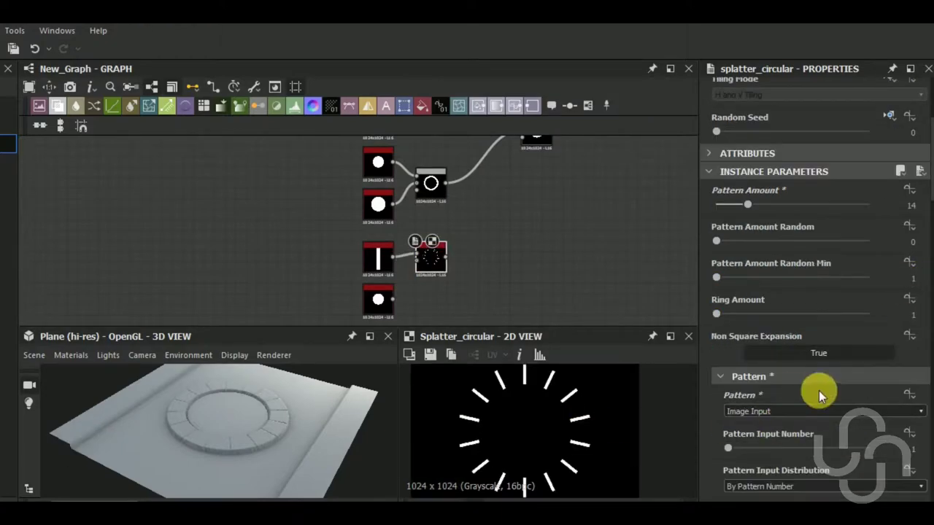
scroll(843, 408, "down", 3)
scroll(836, 452, "down", 5)
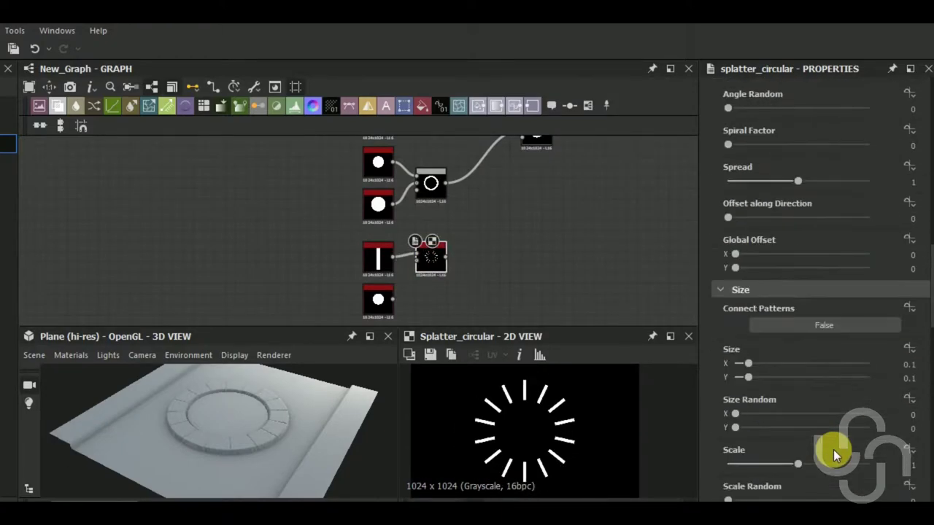
middle_click_drag(427, 263, 428, 220)
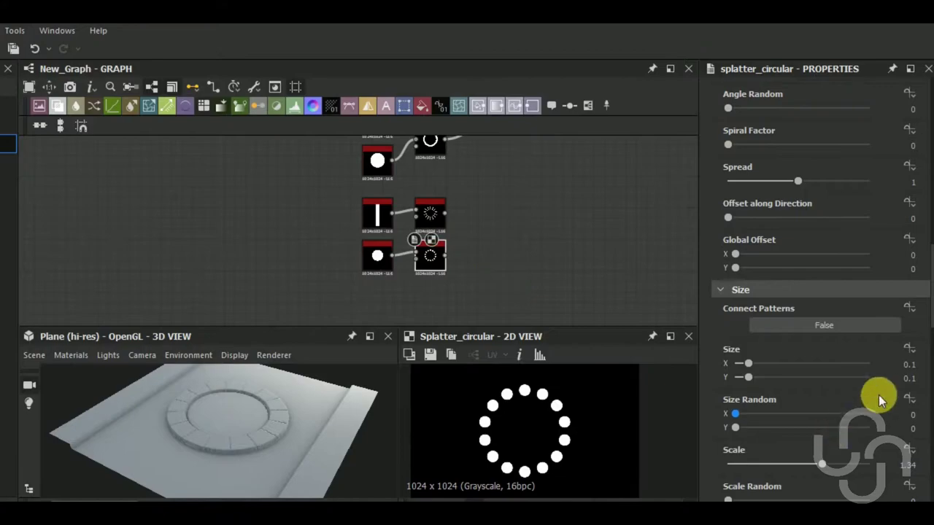
scroll(875, 391, "up", 10)
scroll(874, 388, "down", 5)
Step: Shrink the dots in the circular splatter and combine both splatters in a Blend
left_click_drag(756, 351, 750, 351)
scroll(824, 430, "down", 5)
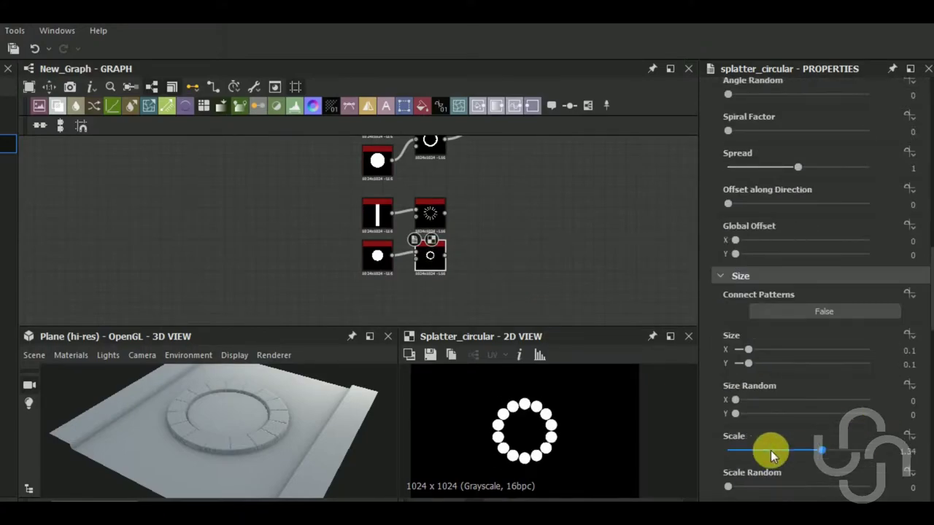
left_click_drag(772, 448, 766, 448)
scroll(767, 448, "down", 3)
left_click_drag(419, 246, 452, 261)
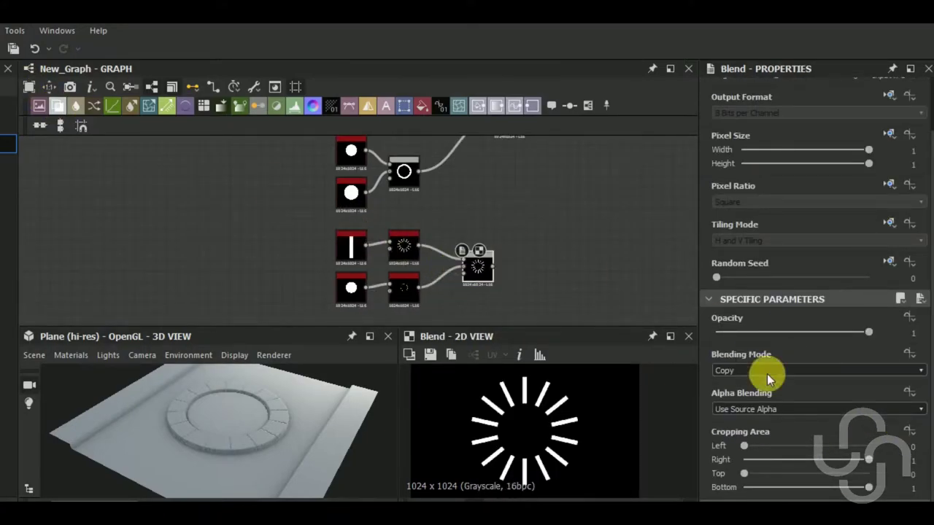
Step: Set the dot splatter's radius to 0.17 and offset along direction to 0.02, wiring the result into a new blend
left_click(412, 301)
scroll(821, 420, "up", 2)
scroll(821, 419, "up", 3)
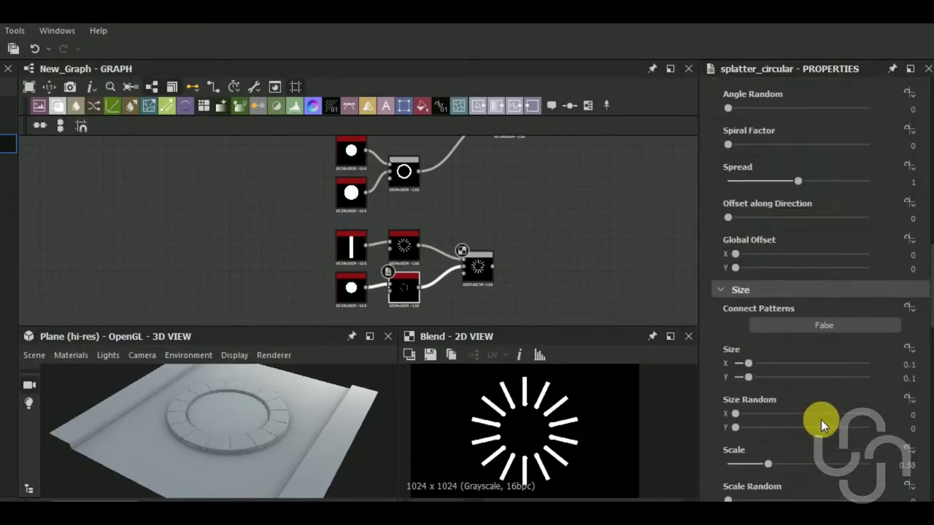
scroll(820, 419, "up", 3)
left_click_drag(727, 363, 730, 365)
scroll(788, 366, "up", 2)
left_click_drag(744, 218, 747, 222)
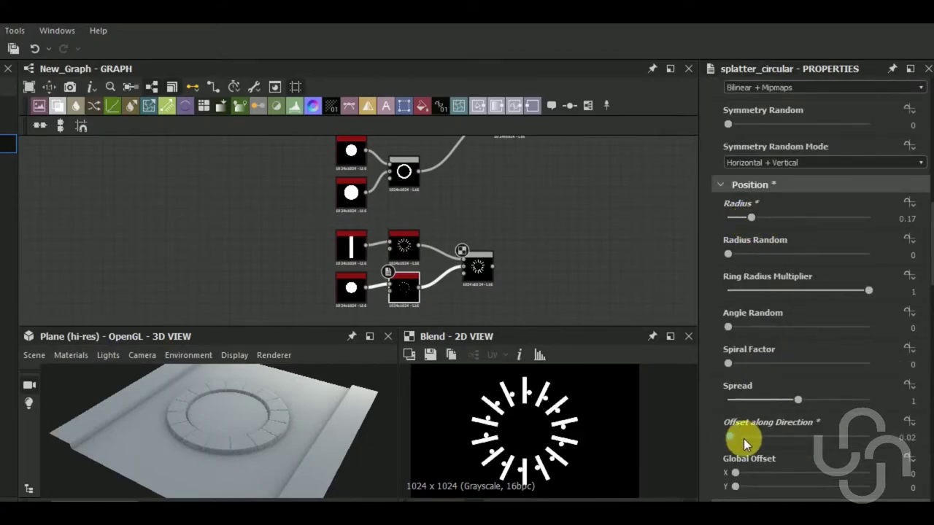
scroll(593, 311, "down", 1)
middle_click_drag(396, 277, 187, 156)
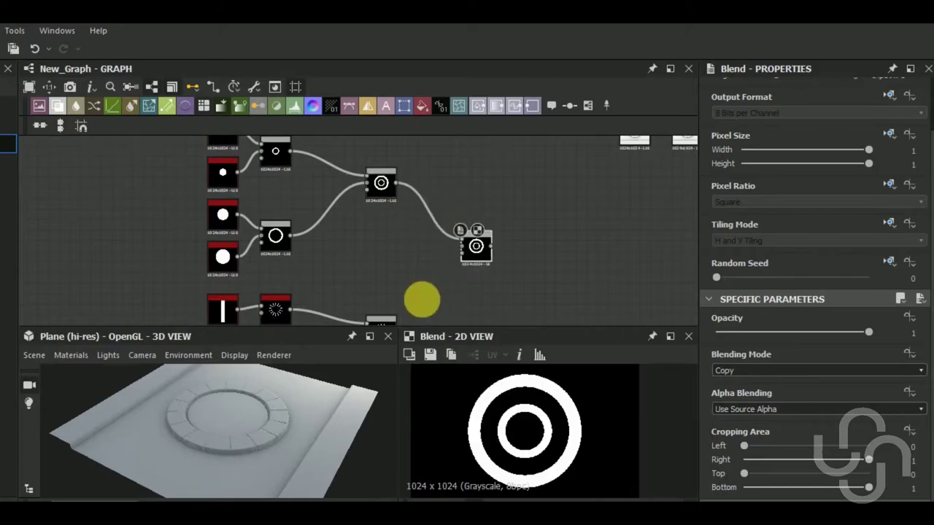
Step: Set the new blend's mode to Add
left_click(465, 218)
left_click(817, 371)
left_click(759, 398)
left_click(375, 234)
Step: Undo the trial offset edits, then set the dot splatter's radius to 0.14 and offset along direction to 0.05
double_click(619, 190)
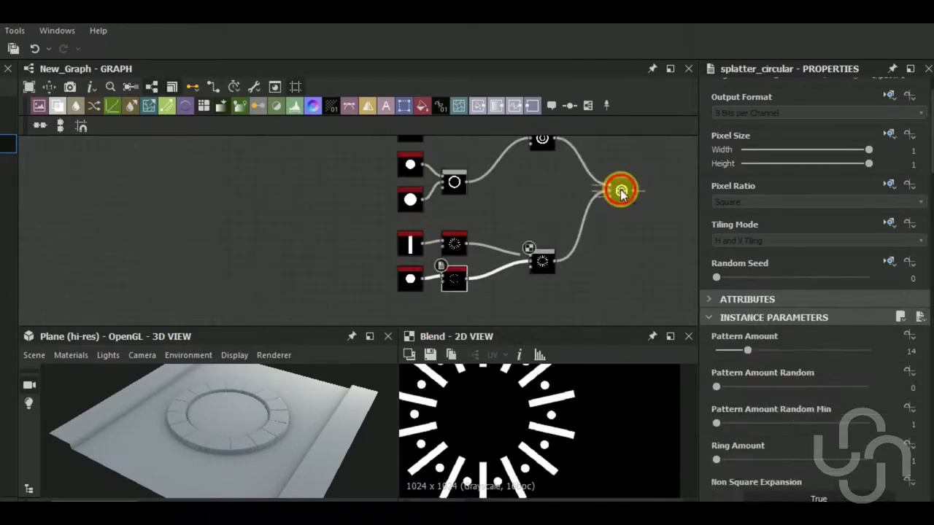
scroll(840, 442, "down", 5)
scroll(840, 441, "up", 5)
left_click(907, 364)
key("ctrl+z")
key("ctrl+z")
key("ctrl+z")
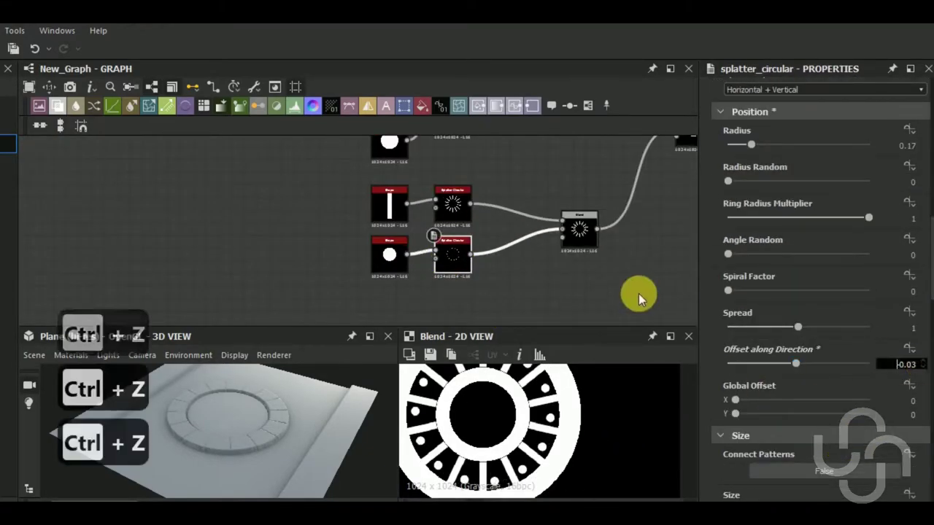
scroll(540, 307, "down", 2)
scroll(875, 410, "down", 2)
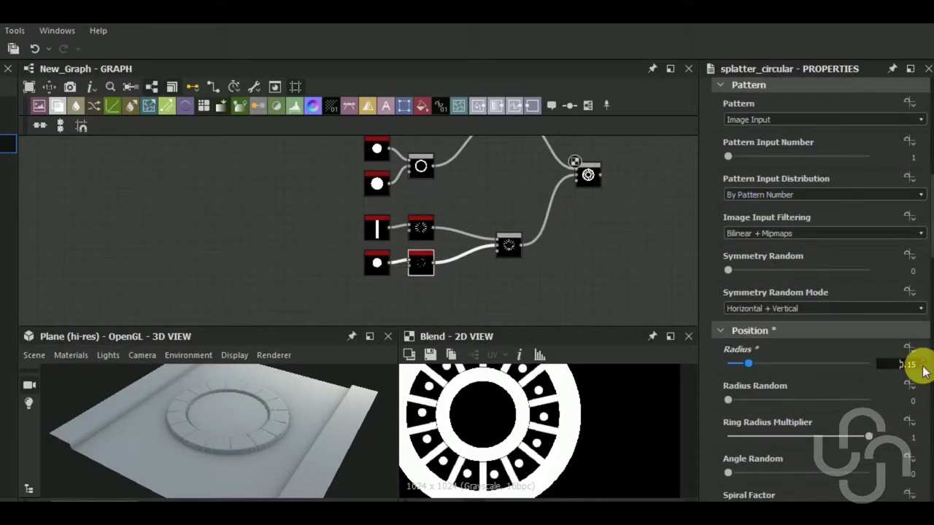
scroll(868, 423, "down", 3)
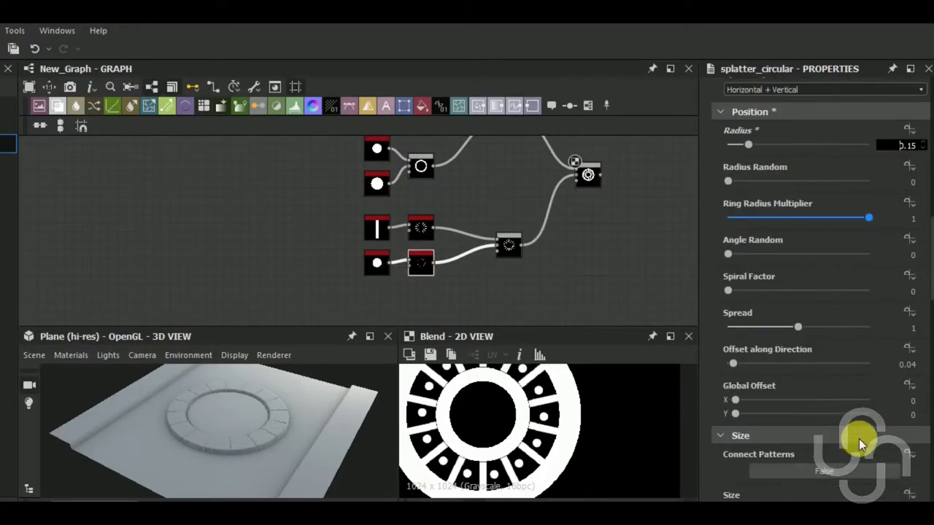
left_click(912, 360)
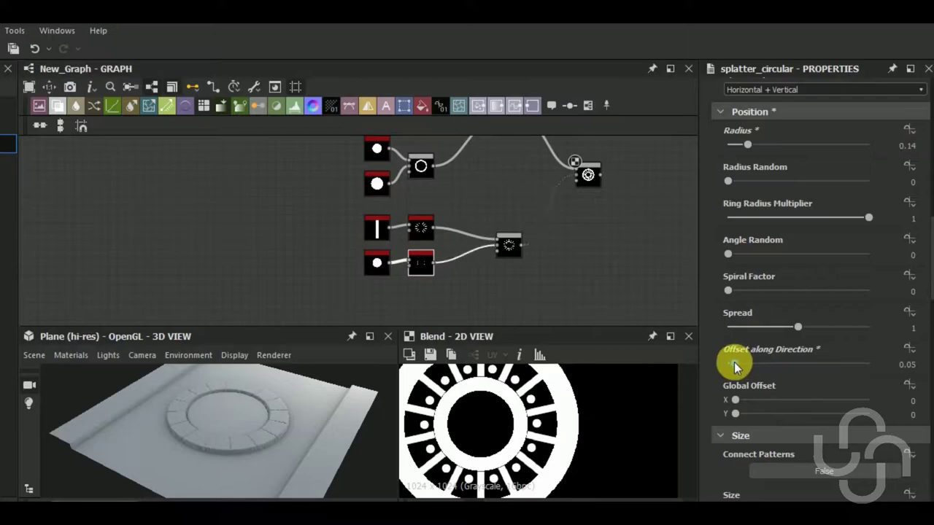
scroll(594, 270, "down", 2)
left_click(505, 272)
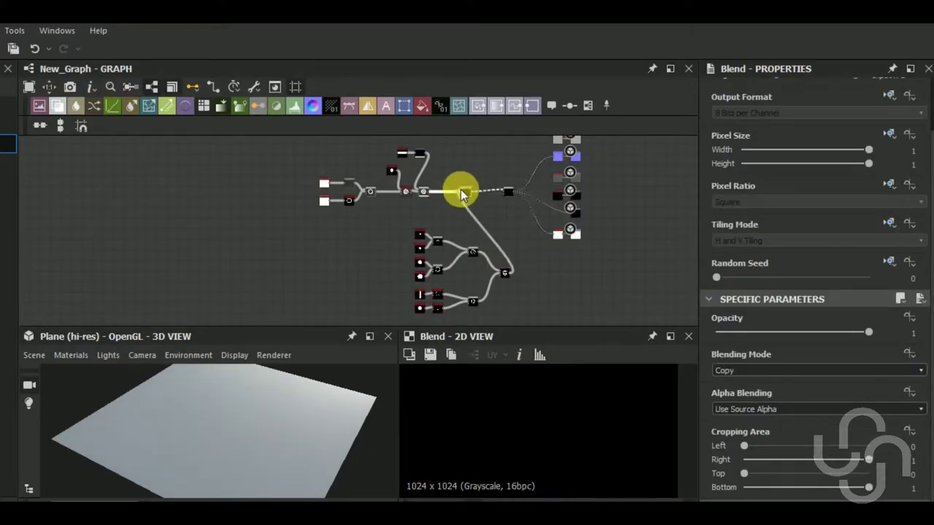
Step: Set the main Blend mode to Add (Linear Dodge)
left_click(763, 371)
left_click(764, 392)
scroll(434, 286, "up", 2)
scroll(461, 289, "up", 2)
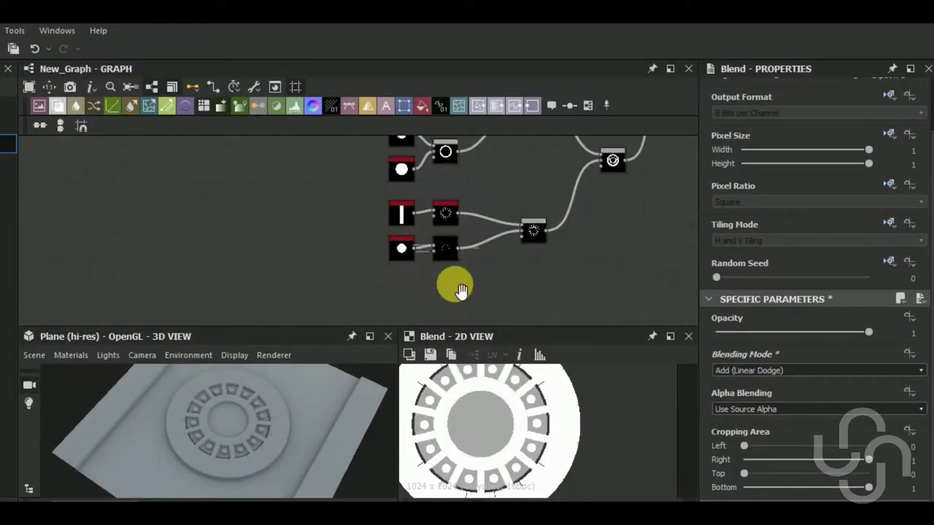
key("ctrl+z")
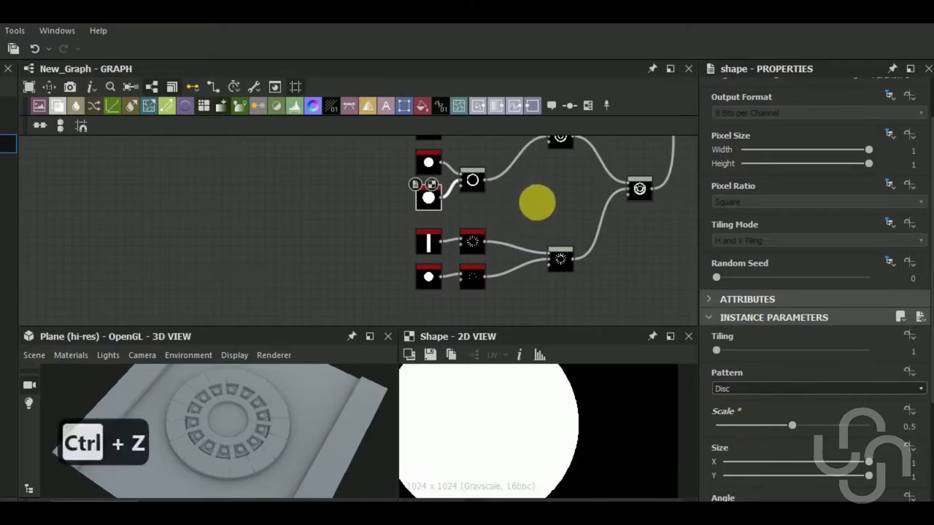
scroll(535, 203, "down", 1)
Step: Increase the circular dot splatter radius to 0.11
left_click(493, 246)
left_click_drag(752, 290, 744, 290)
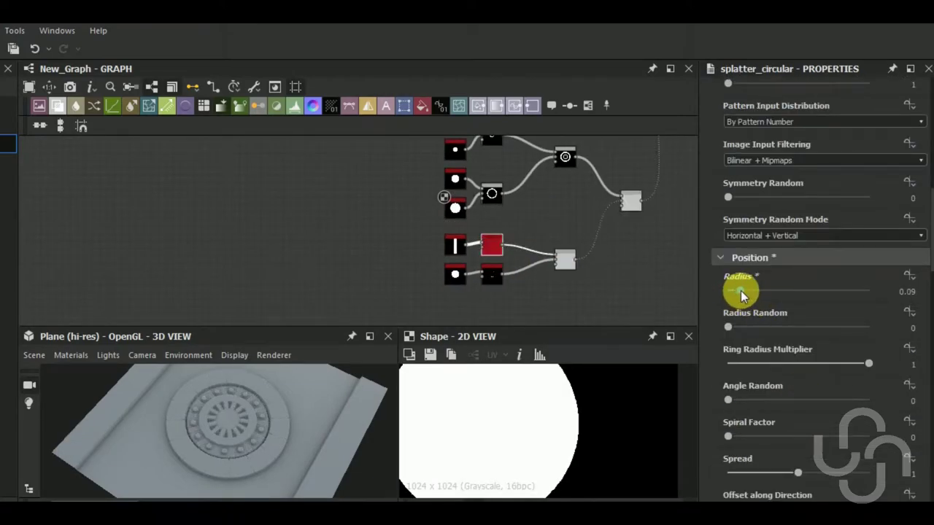
scroll(789, 394, "down", 5)
scroll(795, 379, "up", 5)
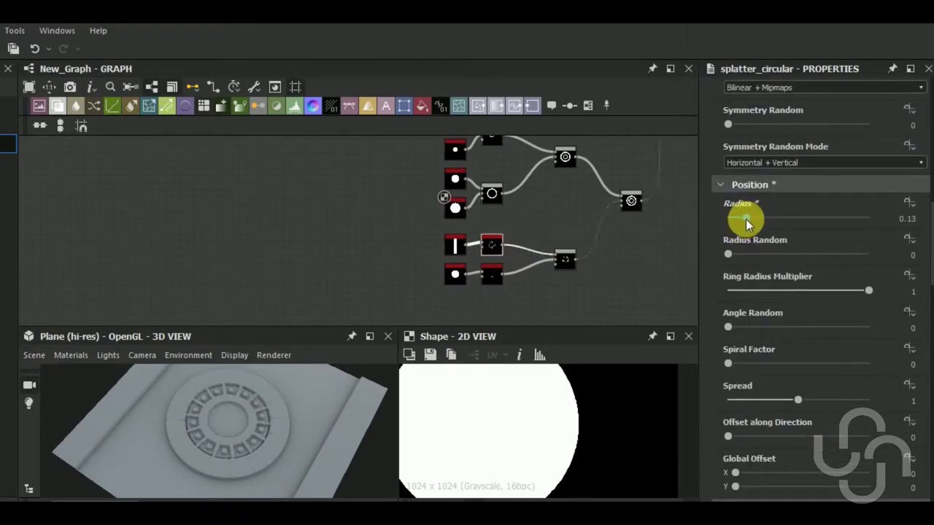
middle_click_drag(452, 183, 462, 224)
Step: Nudge the disc Shape's scale up slightly
left_click(462, 223)
left_click_drag(789, 255, 763, 249)
left_click(468, 226)
key("ctrl+z")
key("ctrl+z")
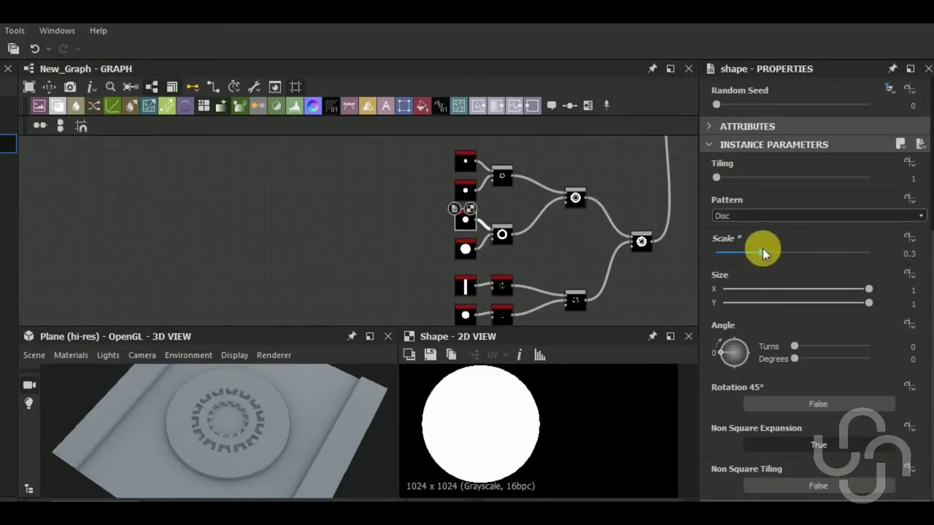
left_click(463, 250)
left_click_drag(760, 253, 755, 253)
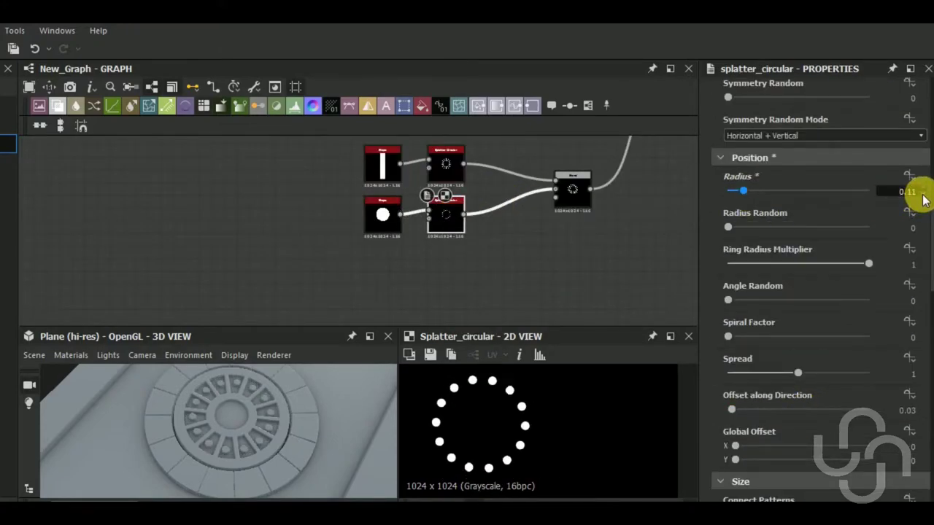
Step: Set Offset along Direction to 0.02 and view the whole plane in 3D
scroll(819, 370, "down", 3)
scroll(763, 438, "down", 2)
scroll(844, 427, "down", 5)
scroll(843, 431, "up", 8)
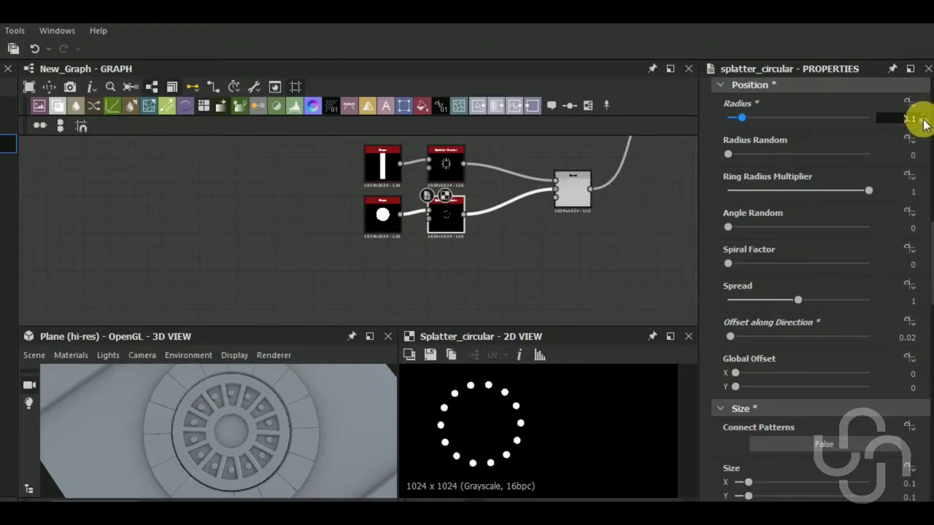
type("0.02")
key("Return")
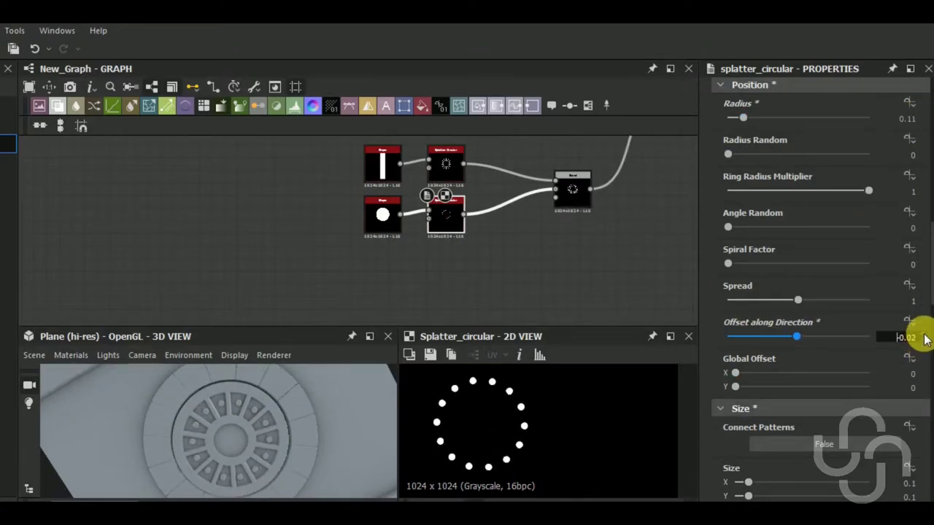
scroll(291, 443, "up", 3)
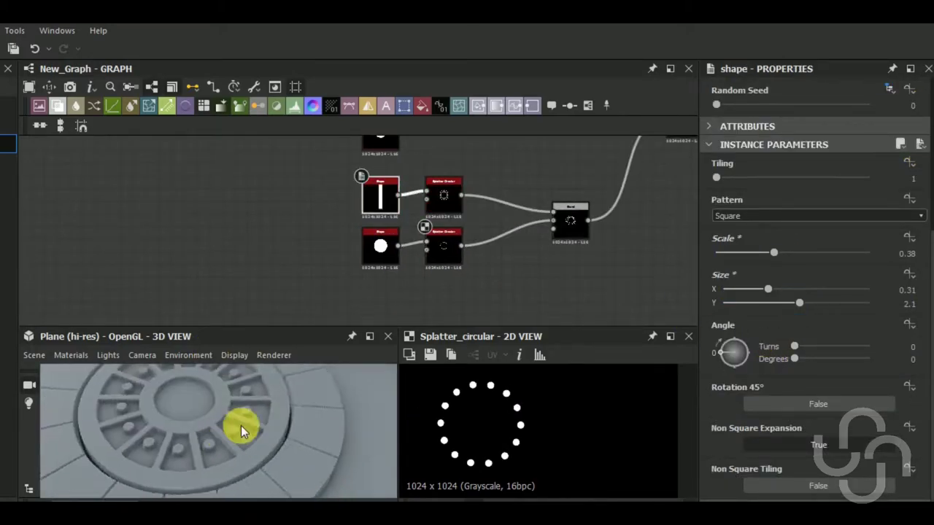
scroll(240, 428, "down", 5)
middle_click_drag(351, 267, 401, 181)
left_click(365, 240)
Step: Add a Flood Fill to Gradient node after Flood Fill and duplicate it
key("space")
type("f")
left_click(459, 240)
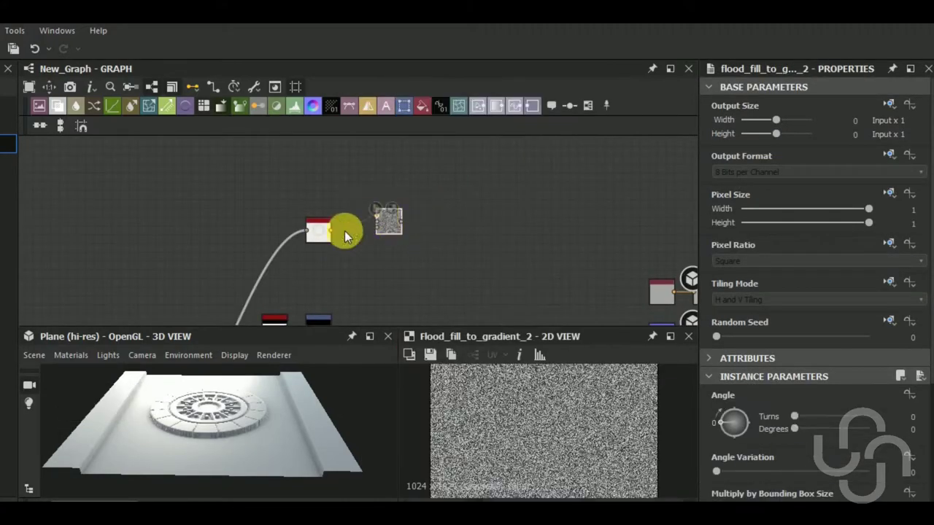
key("ctrl+d")
left_click_drag(794, 429, 815, 429)
key("ctrl+z")
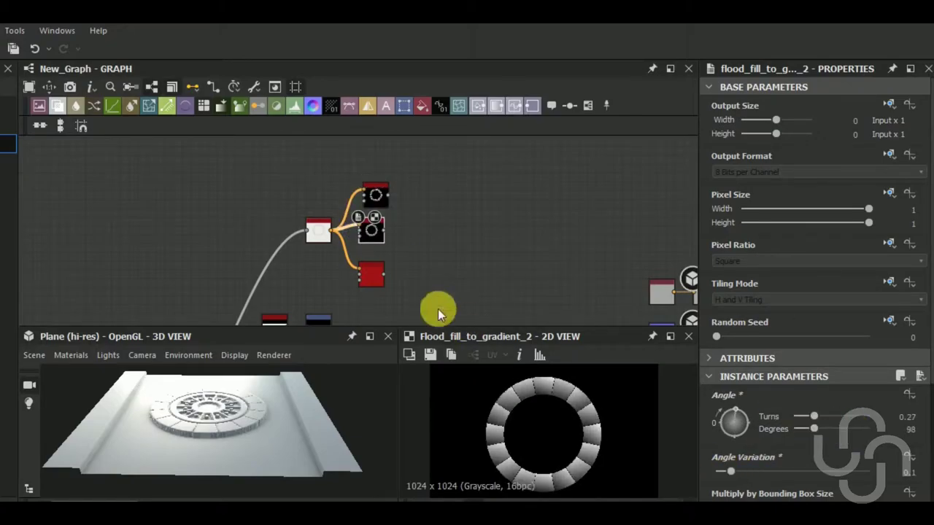
scroll(402, 298, "down", 1)
Step: Multiply-blend the two gradients at about 0.44 and 0.17 opacity
left_click_drag(388, 224, 407, 244)
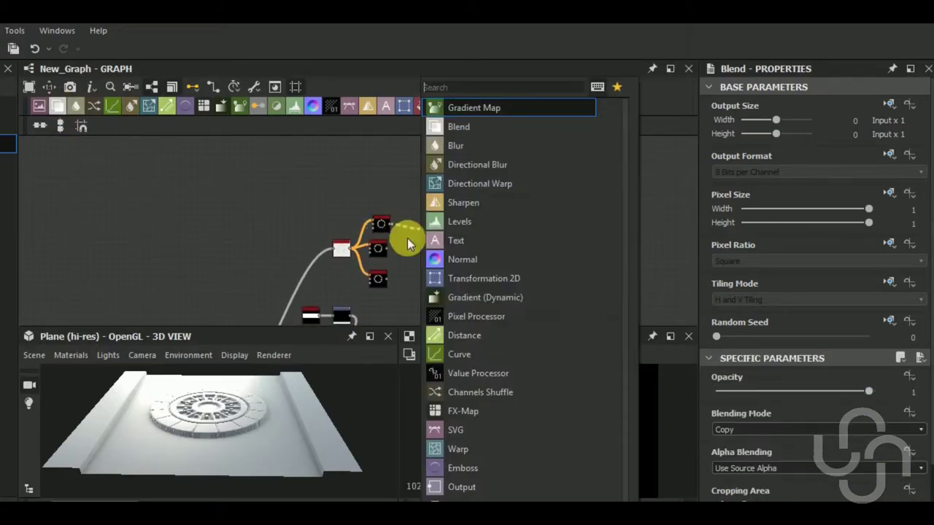
left_click(459, 126)
scroll(809, 430, "down", 3)
left_click_drag(868, 391, 779, 393)
scroll(429, 185, "up", 1)
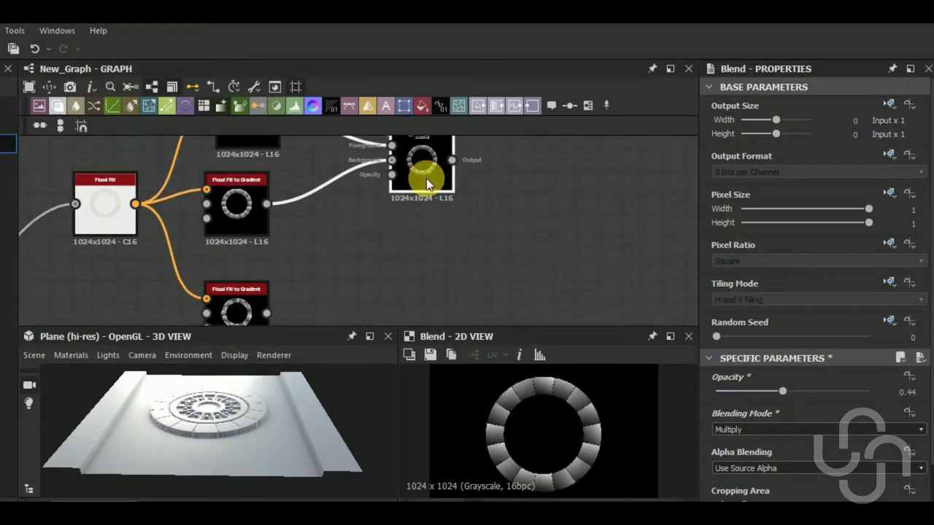
key("ctrl+d")
left_click_drag(267, 313, 491, 291)
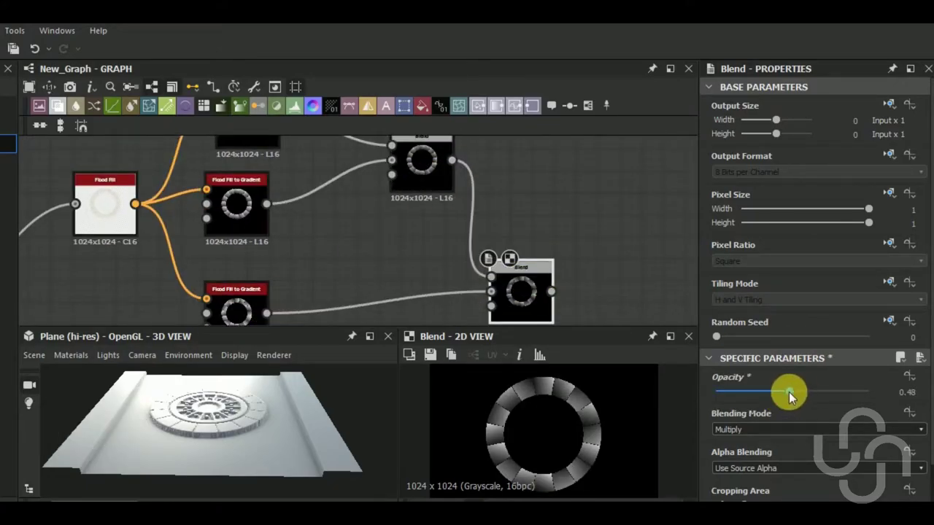
left_click_drag(790, 395, 741, 392)
Step: Switch the main chain Blend to Subtract to carve the sloped hatch segments
scroll(501, 296, "down", 3)
left_click_drag(438, 209, 323, 215)
left_click_drag(288, 247, 378, 296)
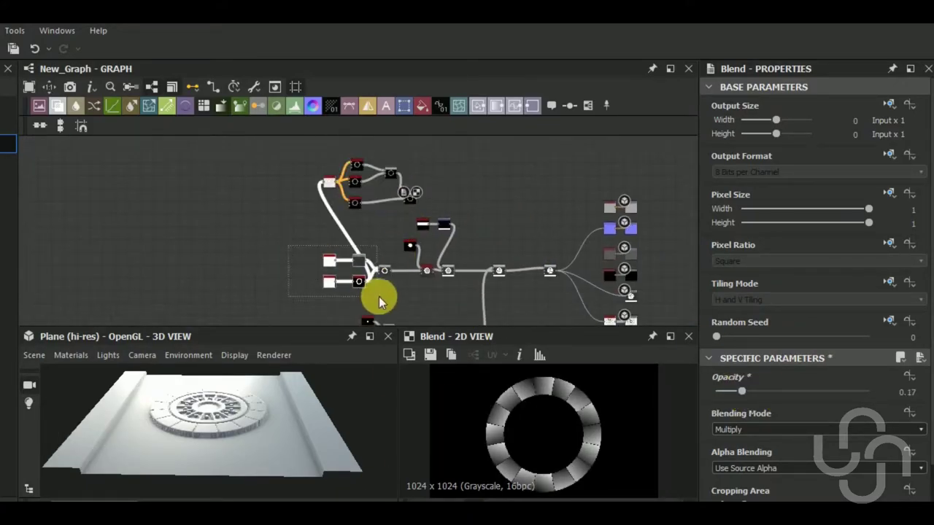
left_click(413, 299)
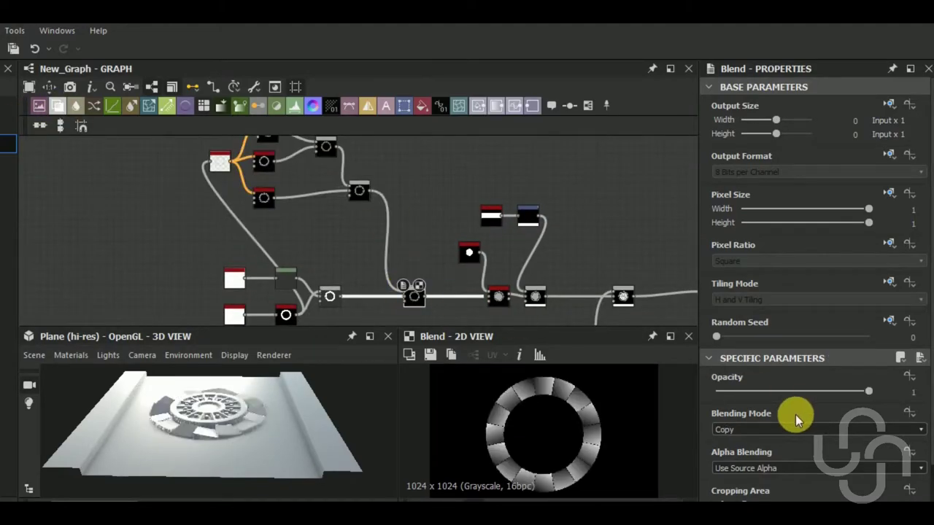
left_click_drag(322, 394, 241, 462)
left_click(744, 429)
left_click(744, 455)
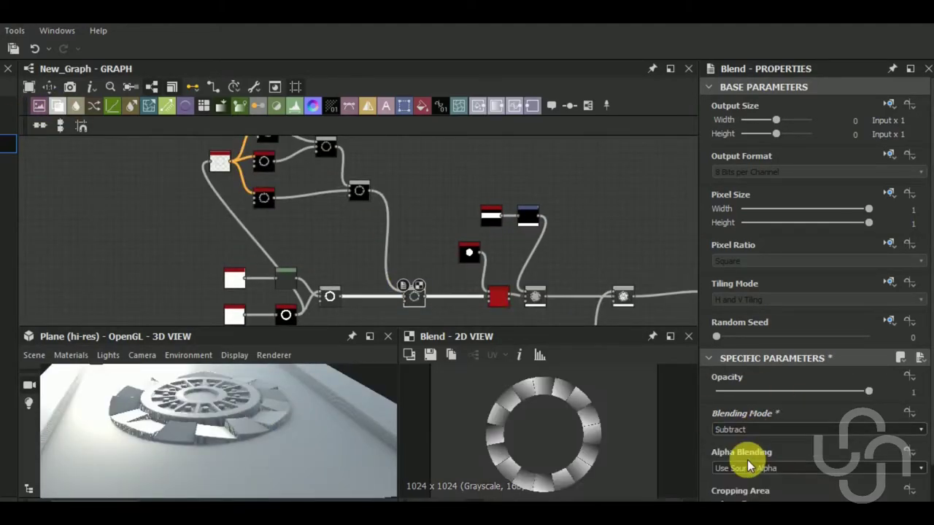
left_click_drag(321, 409, 266, 434)
Step: Insert a Histogram Range on the ring wire with Range 0.95
key("space")
type("he")
type("hi")
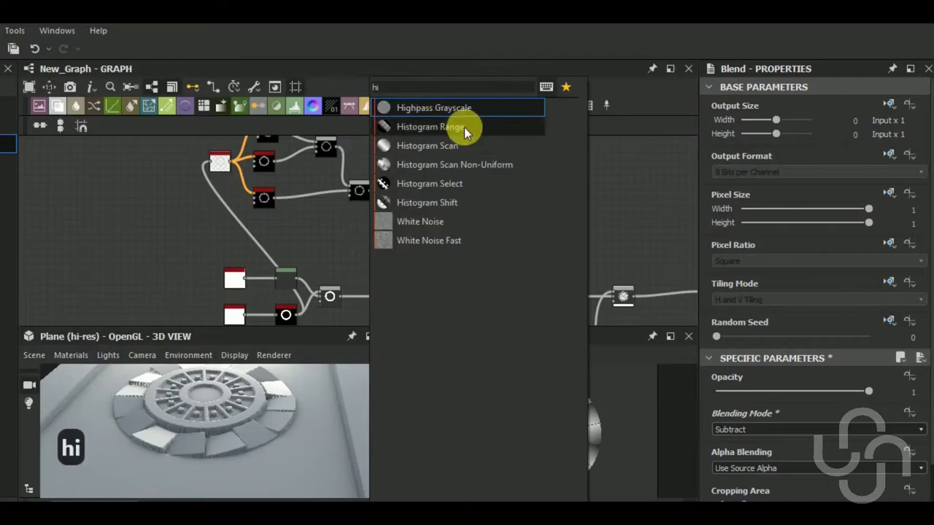
left_click(462, 129)
left_click_drag(792, 410, 861, 411)
left_click_drag(792, 445, 752, 451)
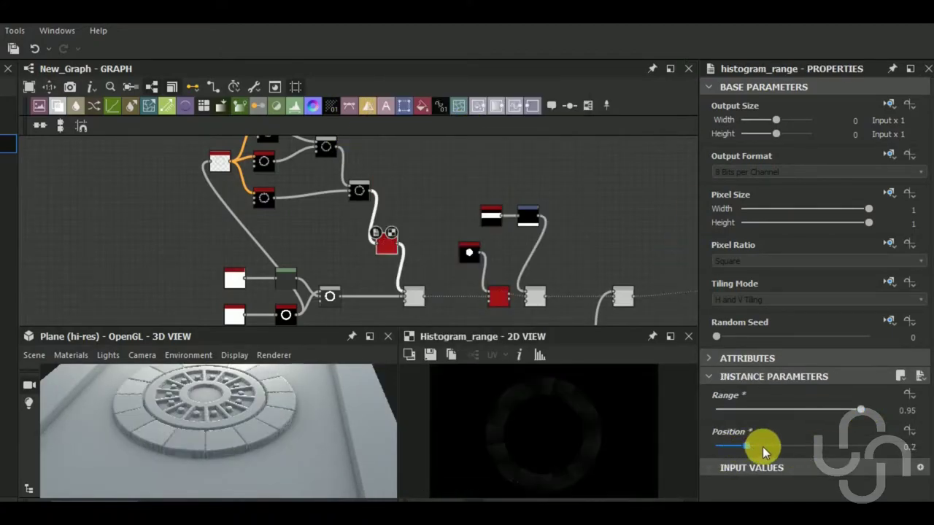
left_click_drag(270, 413, 218, 424)
Step: Add a Histogram Scan with Position 0.56 and Contrast 0.46
middle_click_drag(352, 262, 358, 277)
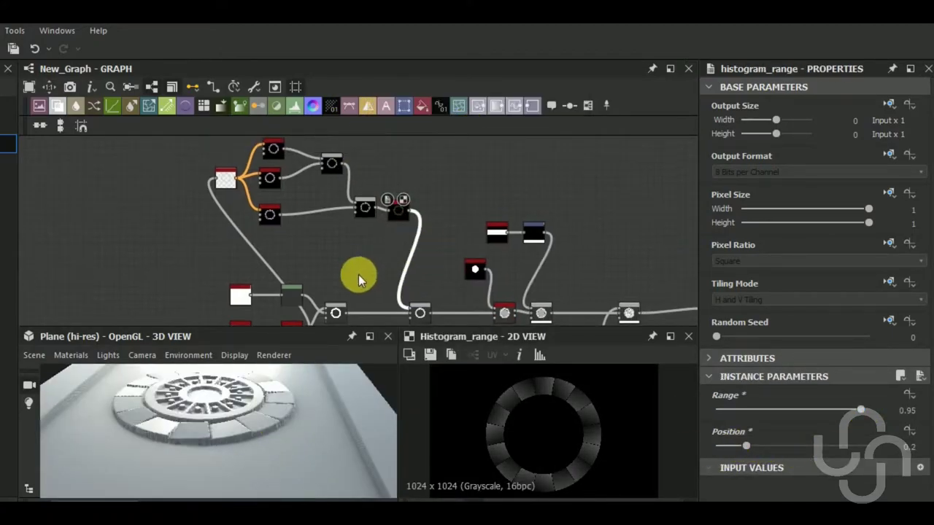
left_click(398, 210)
left_click_drag(718, 411, 808, 409)
left_click_drag(716, 445, 799, 442)
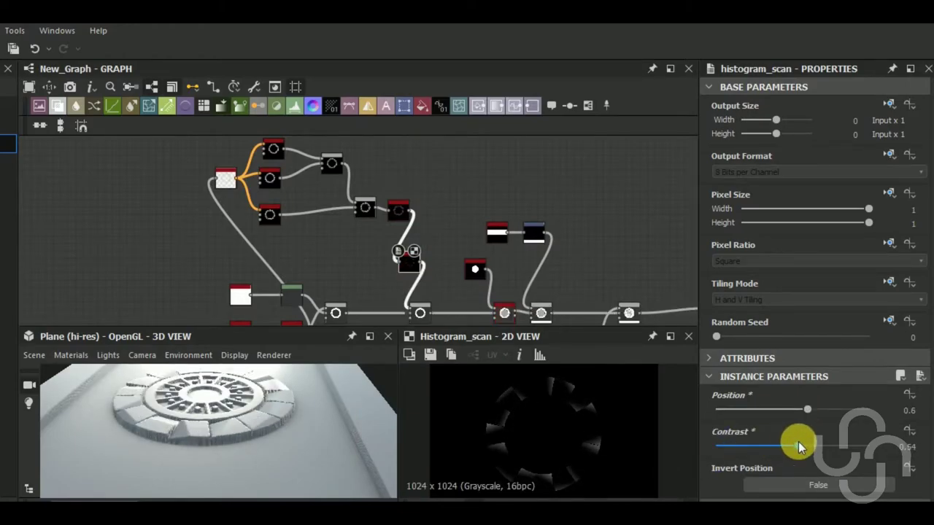
left_click_drag(807, 410, 798, 416)
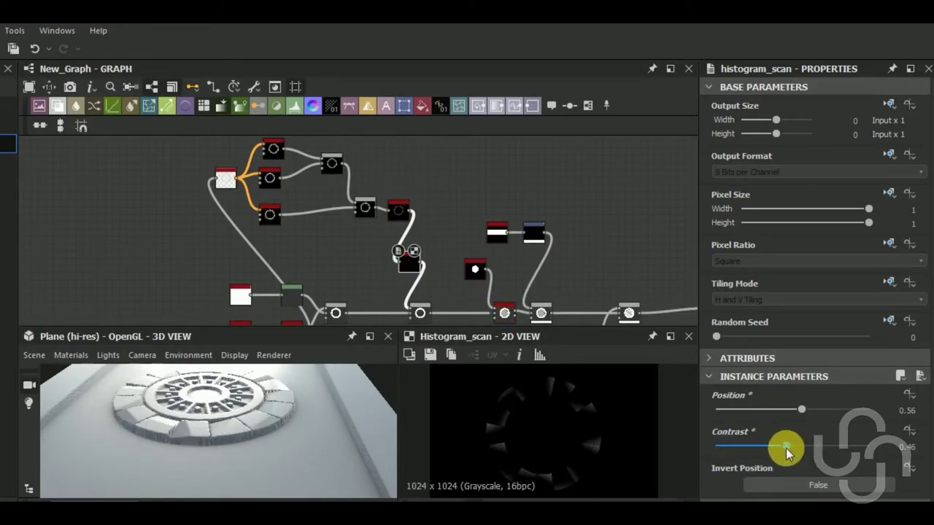
left_click_drag(215, 410, 236, 444)
Step: Add Curvature Smooth and Levels nodes ahead of the Gradient Map
key("f")
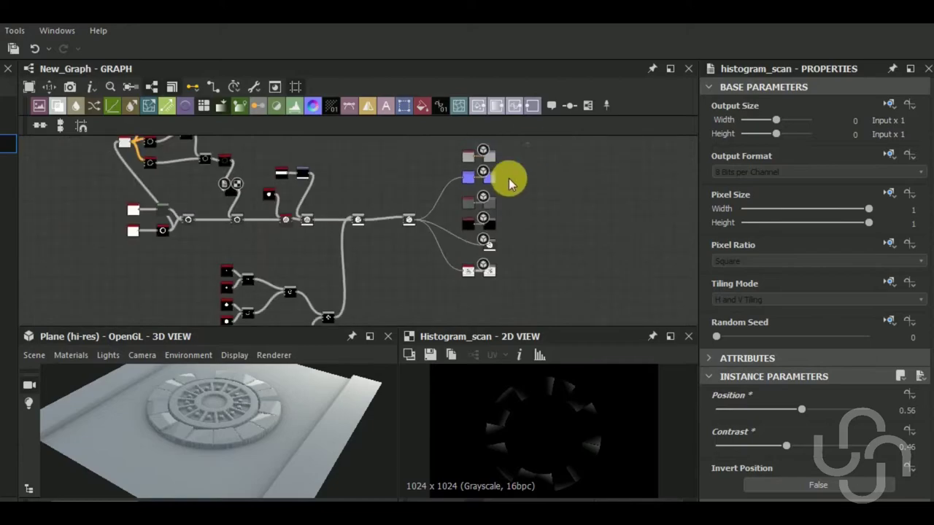
scroll(509, 183, "up", 3)
key("space")
type("cu")
left_click(548, 146)
left_click(296, 105)
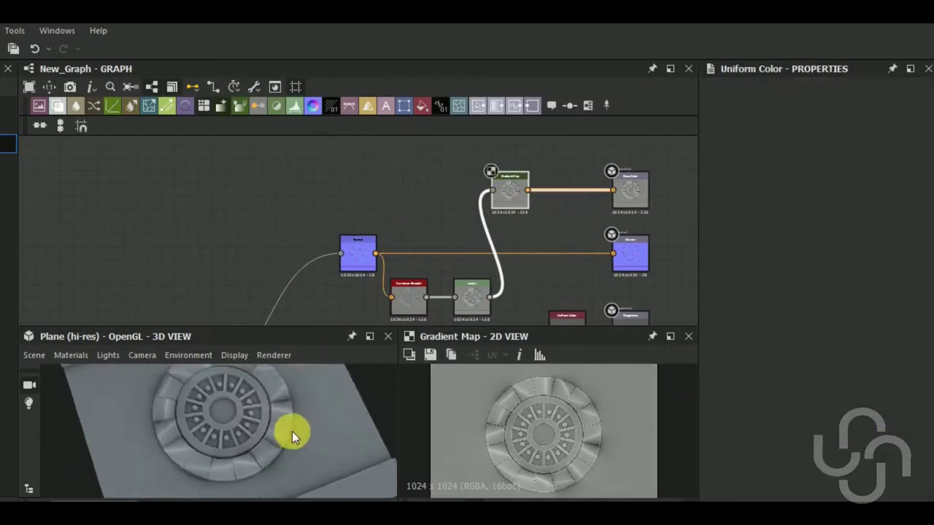
Step: Bevel the disc Shape, raising the bevel smoothing to 2.76
mouse_move(292, 431)
left_mouse_down()
mouse_move(346, 375)
mouse_move(246, 431)
left_mouse_up()
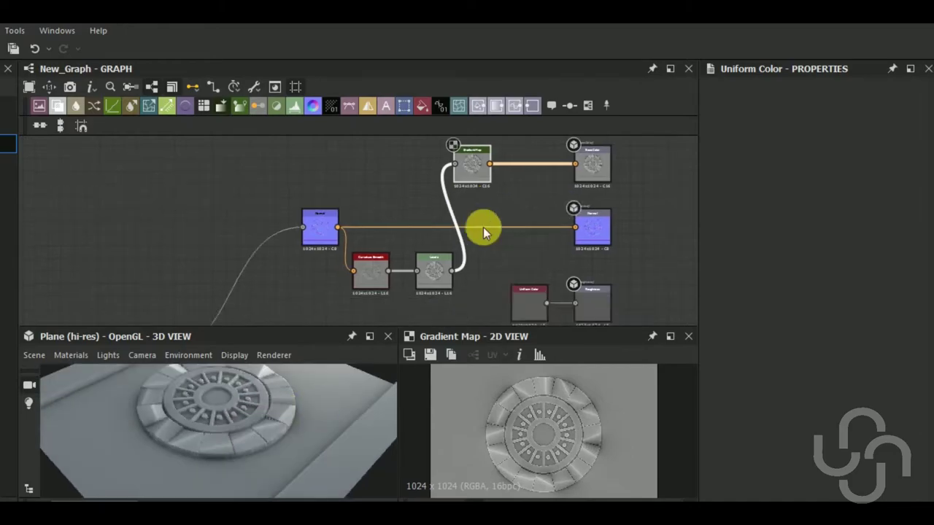
scroll(441, 313, "down", 3)
scroll(306, 443, "up", 2)
left_click(330, 236)
scroll(330, 236, "up", 3)
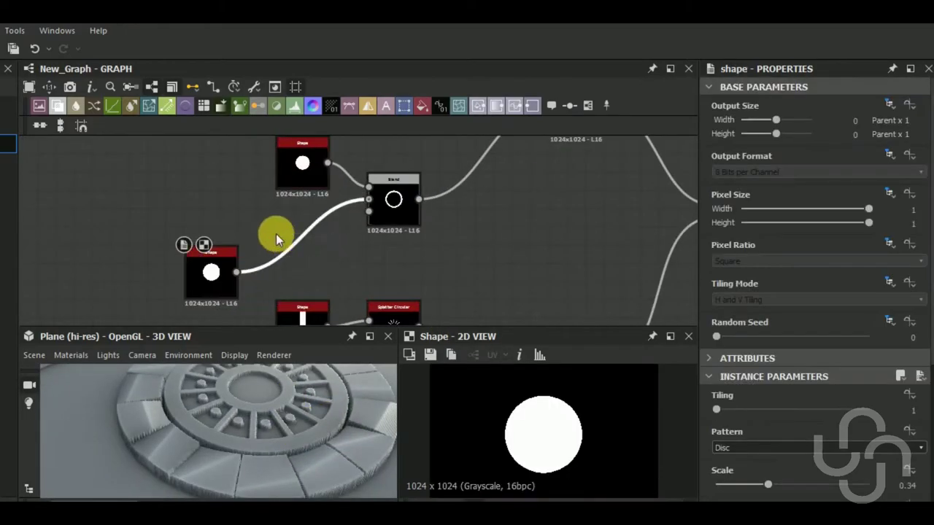
left_click_drag(774, 485, 802, 489)
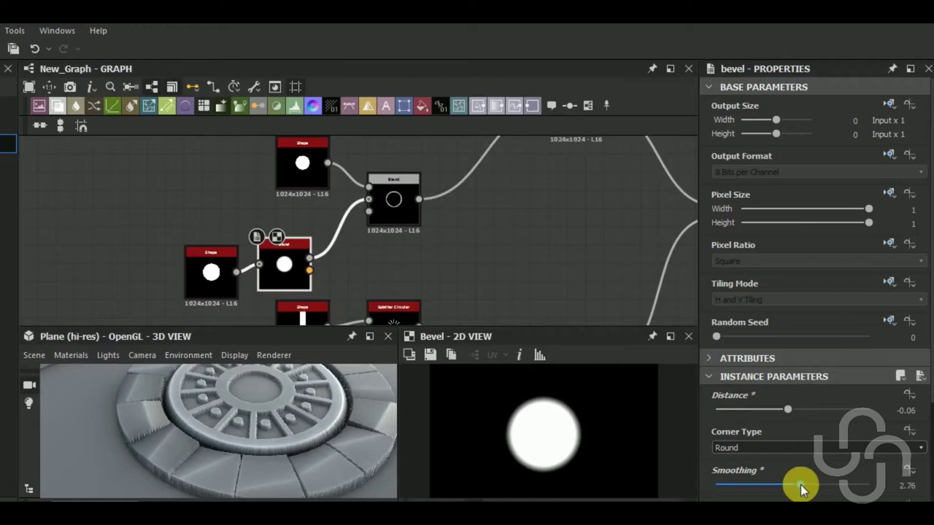
Step: Insert Blur HQ Grayscale after the disc Bevel with Quality 1 and Intensity 1.3
key("space")
type("bl")
left_click(365, 237)
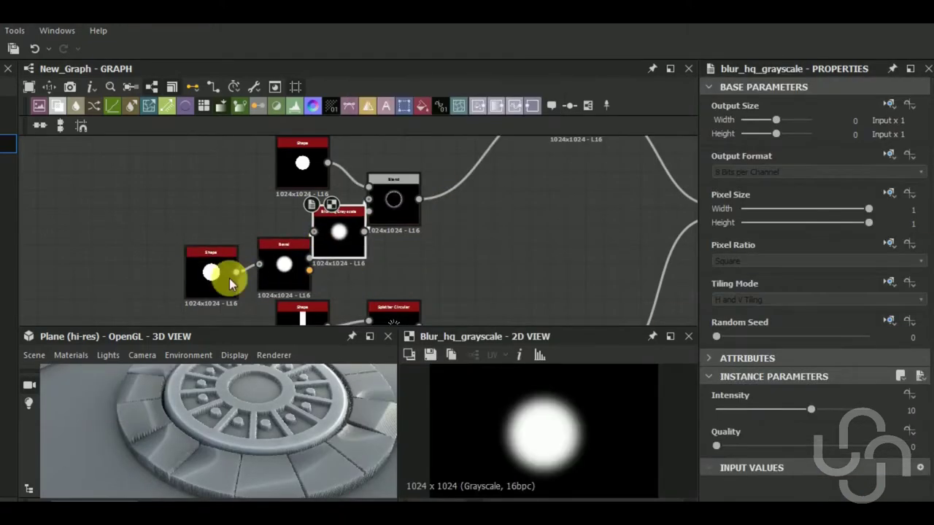
left_click_drag(716, 446, 777, 438)
left_click_drag(815, 408, 728, 411)
scroll(477, 251, "down", 2)
middle_click_drag(477, 252, 436, 253)
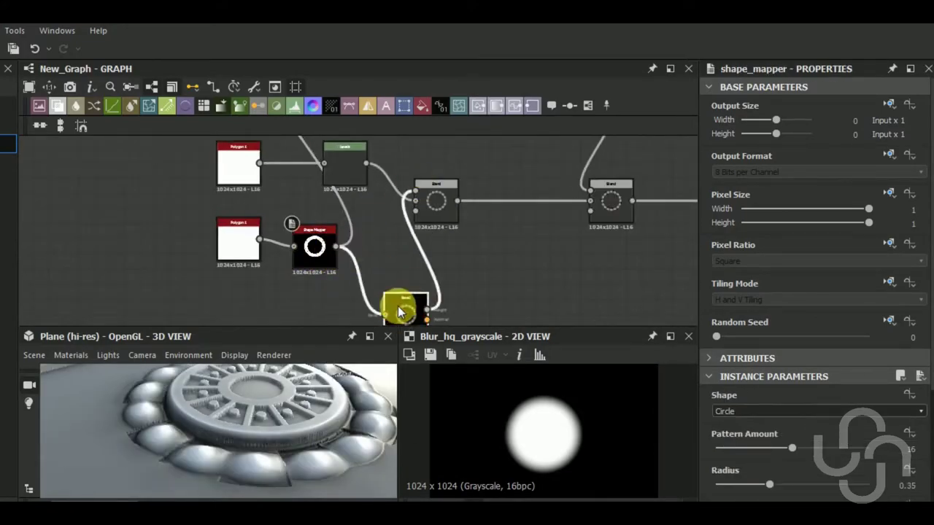
Step: Bevel the Shape Mapper segments at Distance -0.02 and set ring Radius to 0.33
left_click_drag(794, 407, 785, 405)
left_click_drag(868, 484, 716, 485)
left_click_drag(794, 407, 791, 411)
mouse_move(715, 484)
left_mouse_down()
mouse_move(800, 474)
mouse_move(756, 475)
left_mouse_up()
left_click(315, 247)
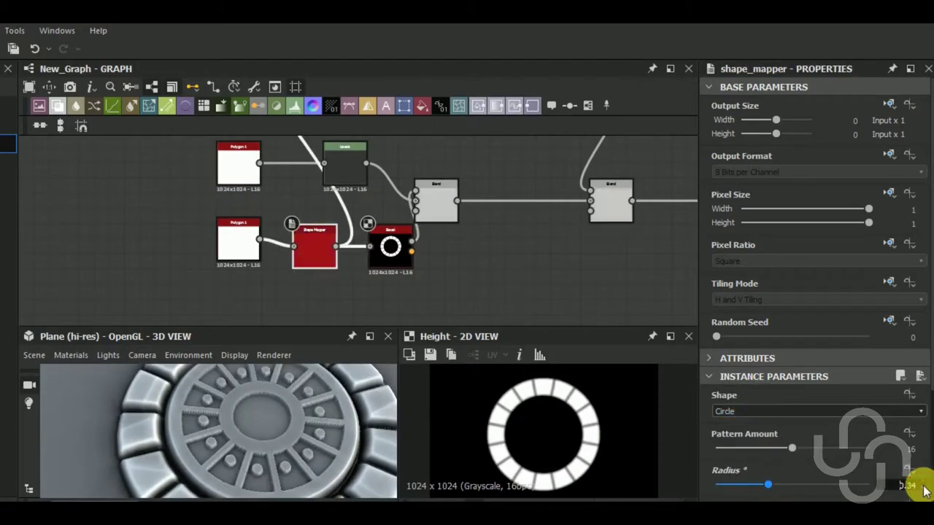
left_click_drag(292, 409, 288, 452)
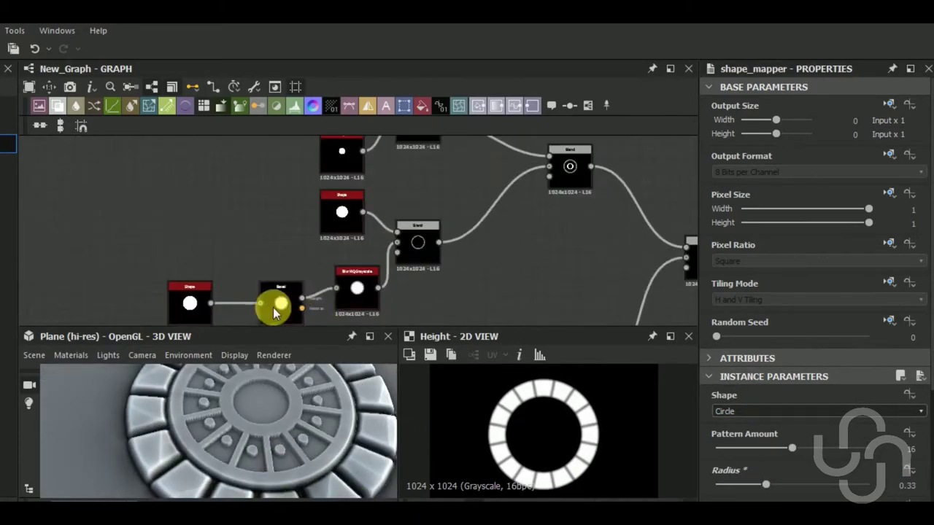
Step: Adjust the Distance of the Bevel after the small dot Shape
left_click_drag(271, 306, 390, 232)
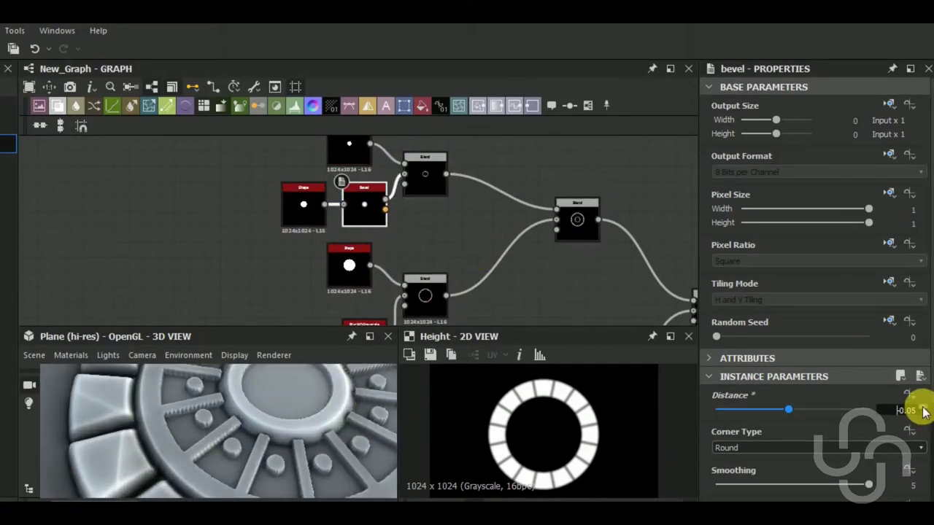
middle_click_drag(429, 274, 375, 198)
left_click(394, 192)
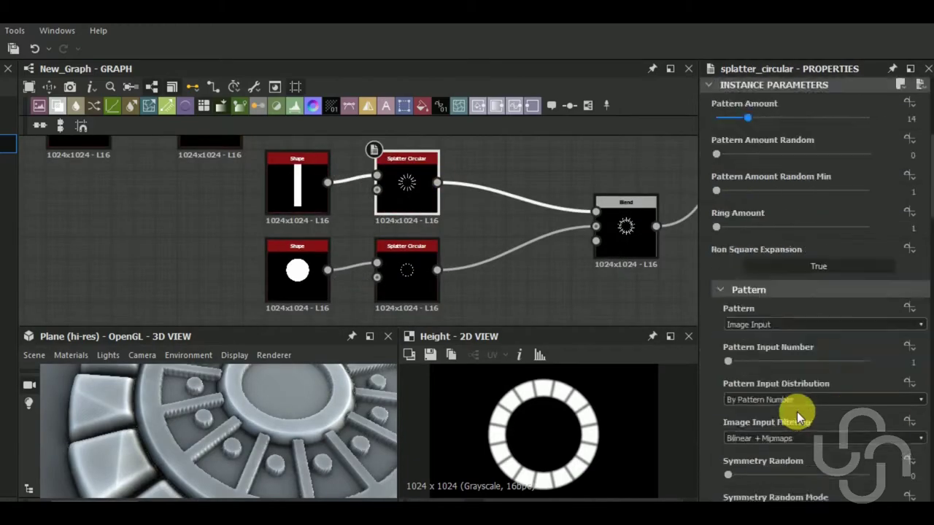
scroll(803, 416, "down", 5)
scroll(803, 409, "down", 5)
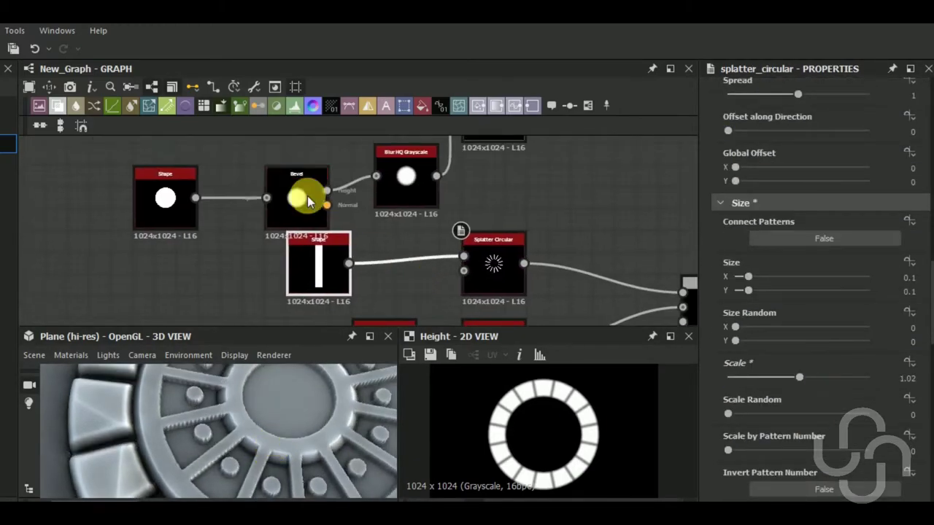
Step: Set the Bevel on the vertical bar Shape to Distance 0.03
left_click(438, 263)
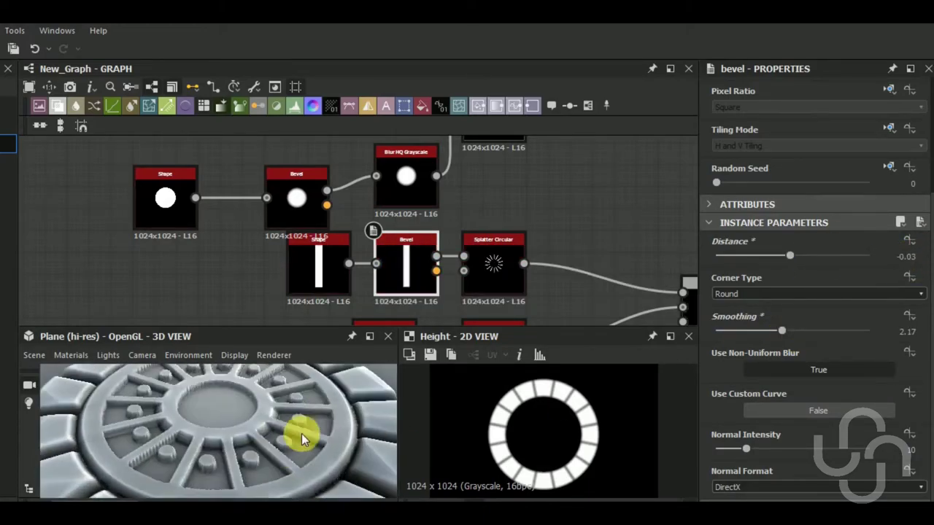
left_click_drag(302, 431, 267, 436)
double_click(494, 267)
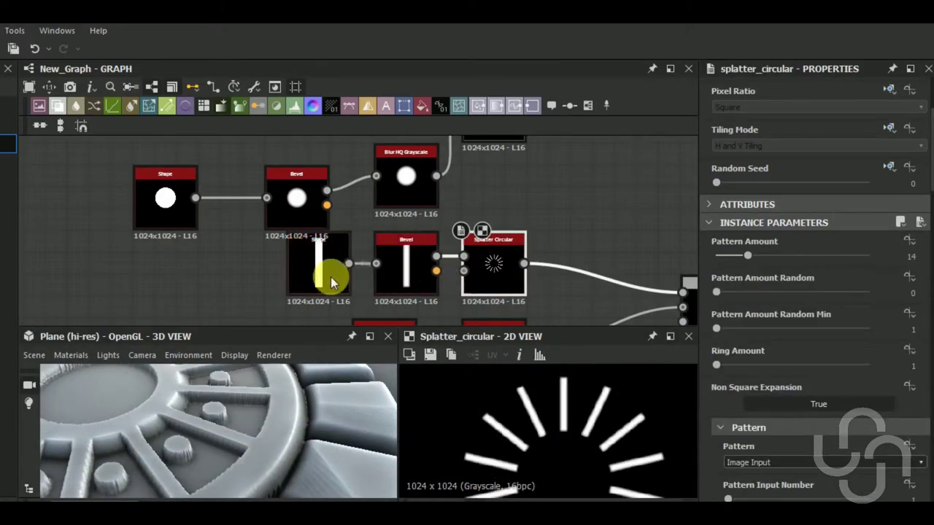
left_click(405, 266)
mouse_move(801, 256)
left_mouse_down()
mouse_move(781, 256)
mouse_move(795, 254)
left_mouse_up()
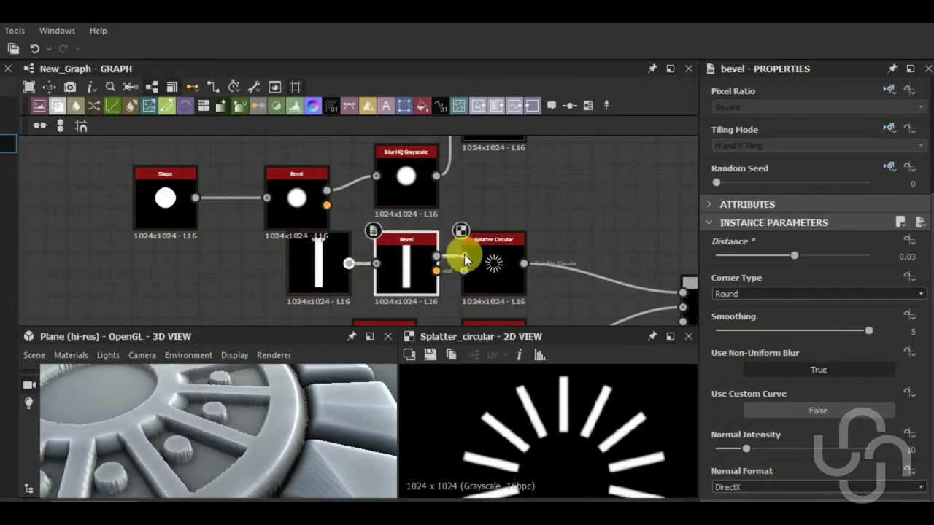
scroll(390, 290, "down", 3)
key("space")
Step: Add a Min-mode Slope Blur Grayscale driven by Perlin Noise
type("slo")
left_click(402, 104)
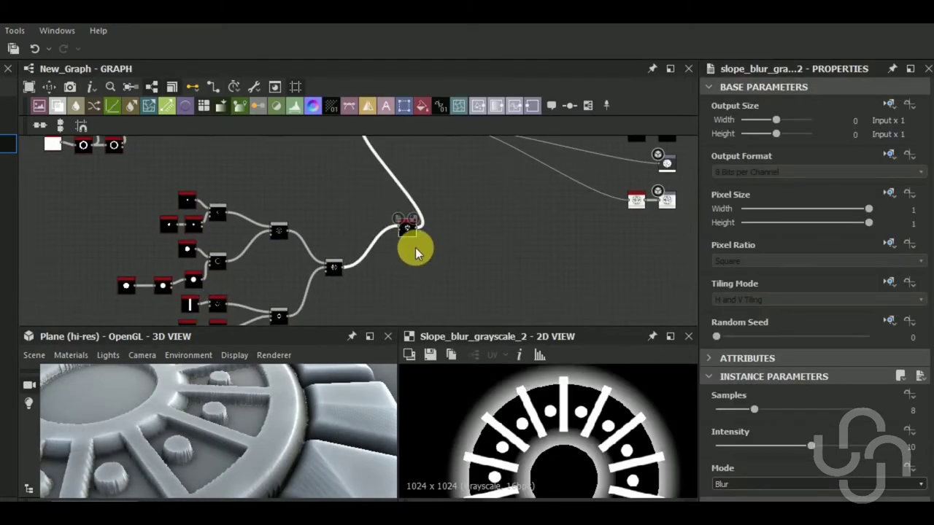
key("space")
type("per")
left_click(474, 125)
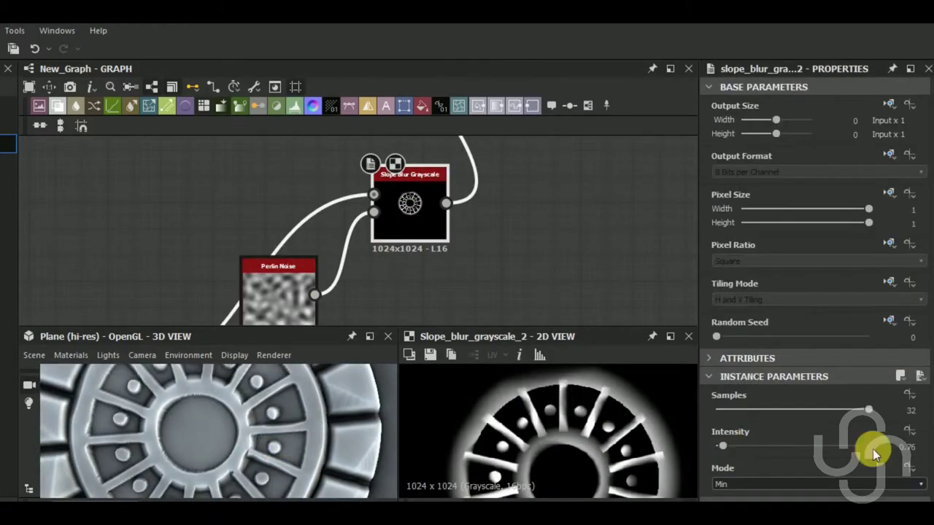
left_click_drag(214, 400, 141, 409)
scroll(423, 173, "down", 3)
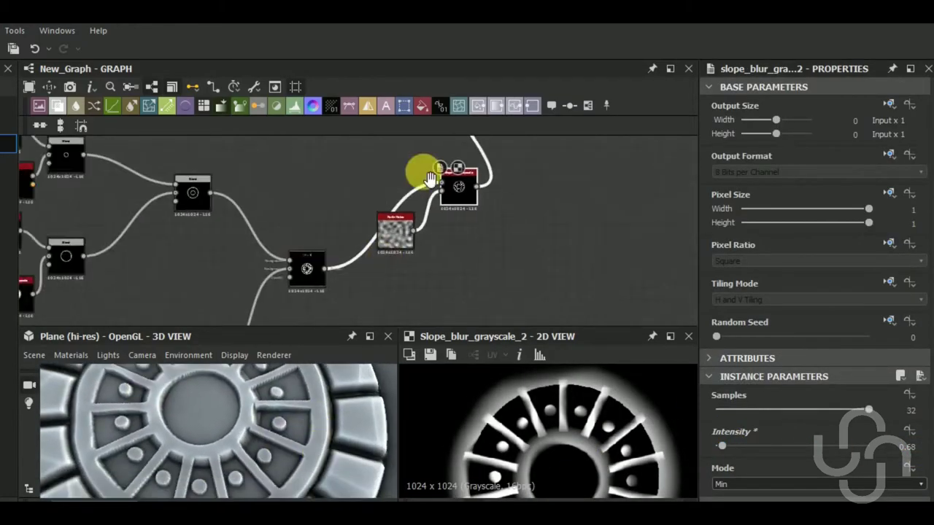
scroll(305, 196, "up", 5)
Step: Increase the bar Splatter Circular Scale to 1.11
left_click(305, 196)
scroll(802, 421, "down", 5)
scroll(802, 420, "down", 5)
left_click_drag(803, 377, 806, 377)
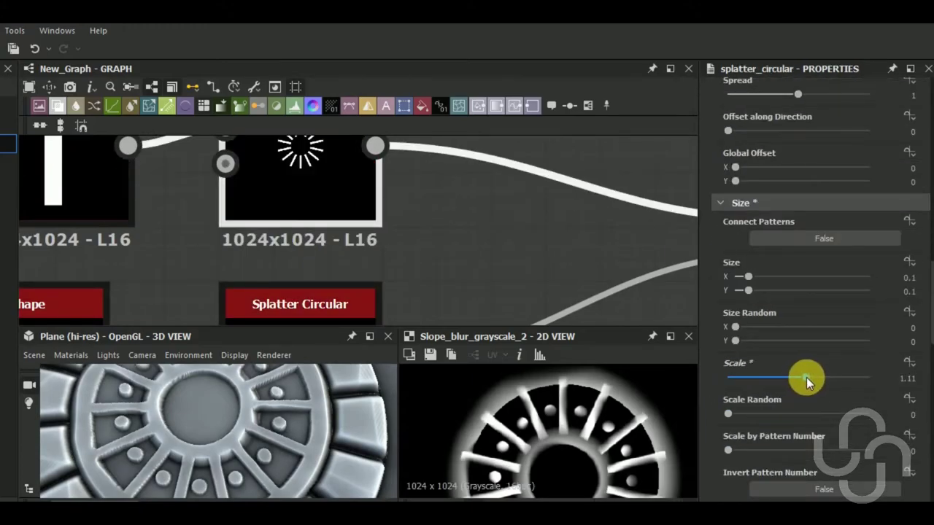
scroll(329, 272, "down", 3)
scroll(329, 271, "down", 3)
scroll(494, 167, "up", 3)
Step: Add Blur HQ Grayscale after the slope blur with Quality 1 and Intensity 0.76
key("space")
type("bl")
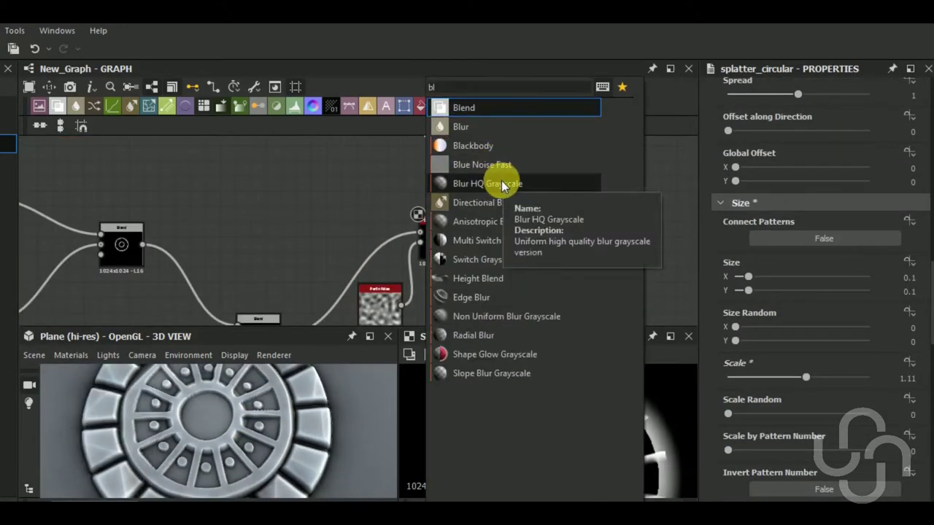
left_click(501, 183)
left_click(720, 434)
left_click_drag(721, 411, 724, 411)
middle_click_drag(520, 264, 465, 210)
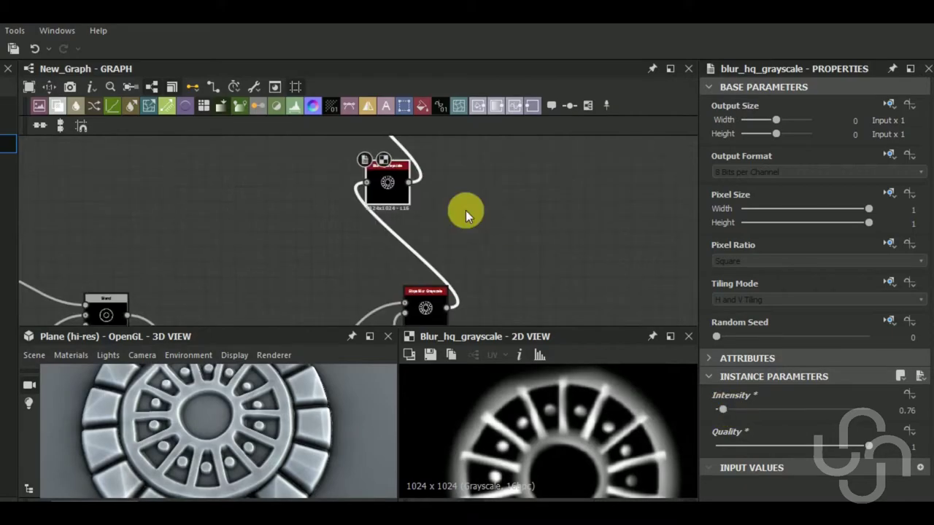
scroll(464, 281, "down", 2)
scroll(445, 240, "down", 2)
scroll(381, 225, "up", 6)
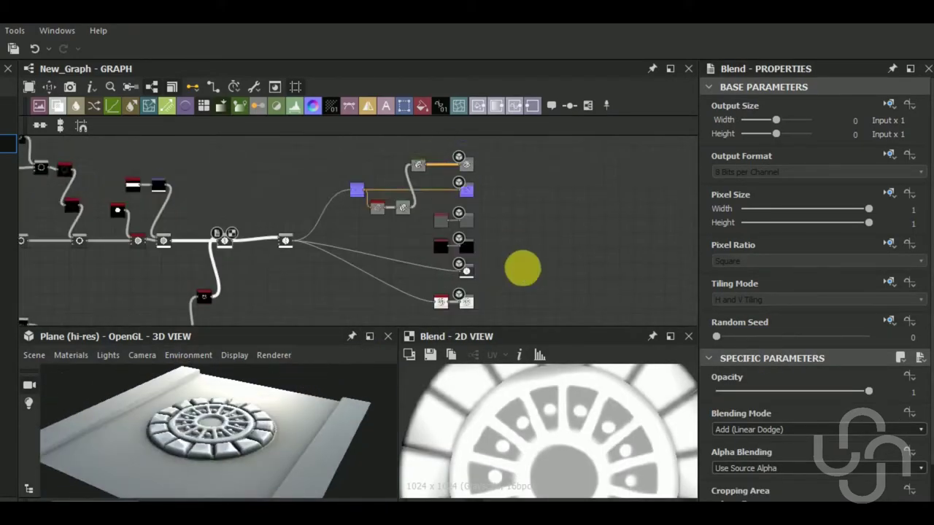
Step: Swap the 3D preview mesh from the plane to a Rounded Cube
key("ctrl+d")
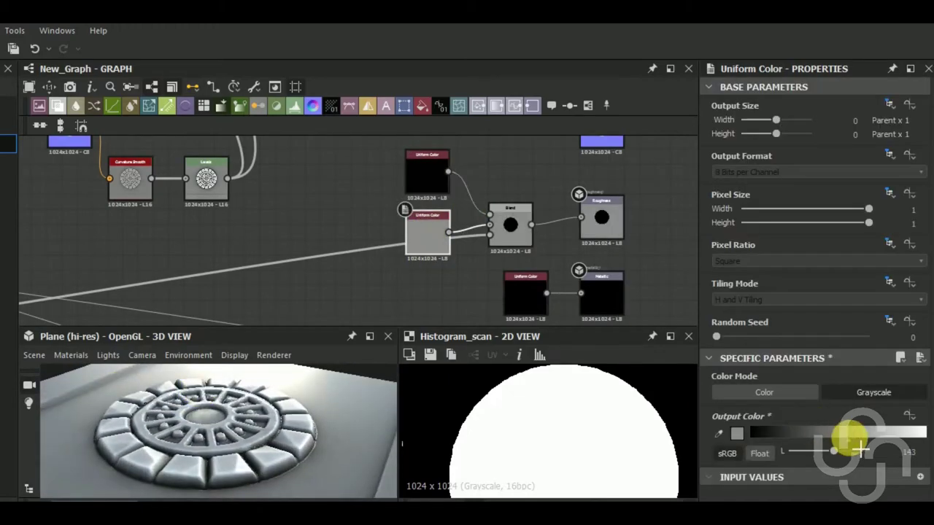
key("Delete")
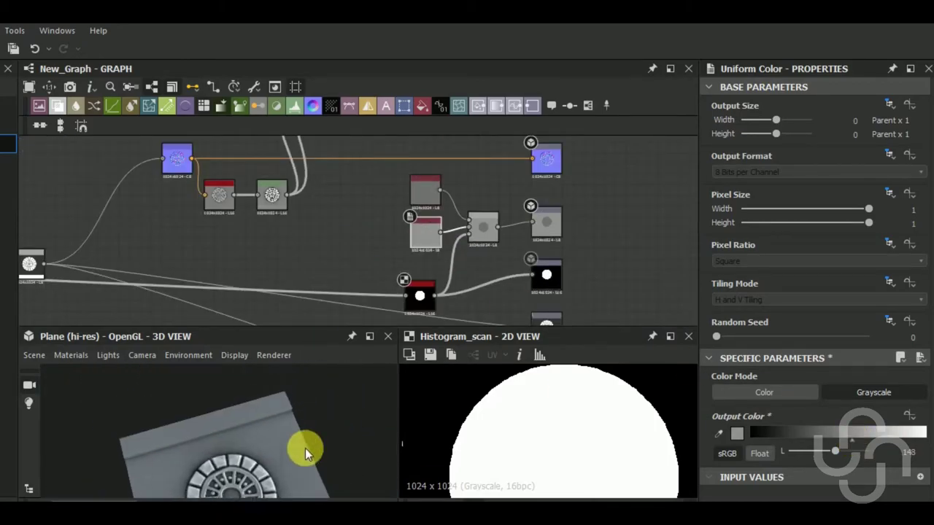
left_click(33, 356)
left_click(117, 187)
middle_click_drag(405, 202, 605, 177)
Step: Search 'fr' for a Fractal Sum Base node, then open the Gradient Map's gradient for editing
scroll(313, 266, "up", 2)
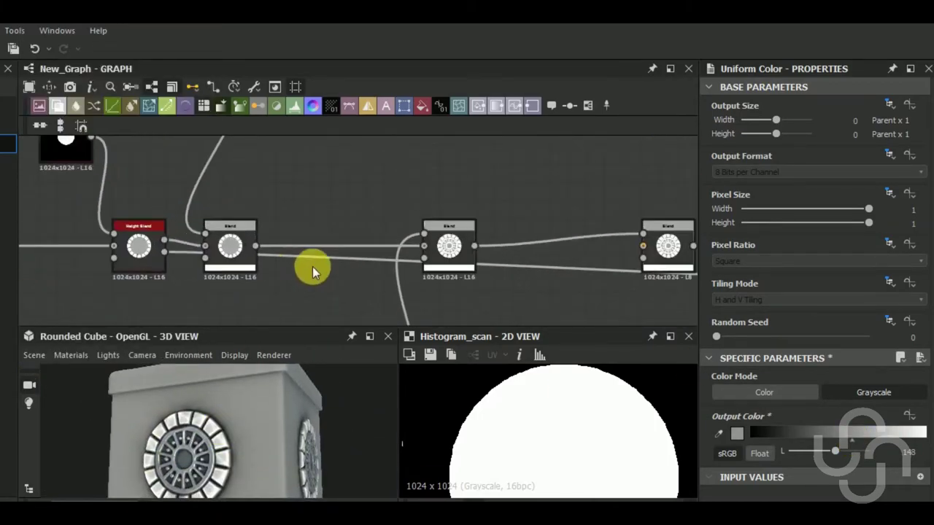
middle_click_drag(312, 266, 288, 292)
key("space")
type("fr")
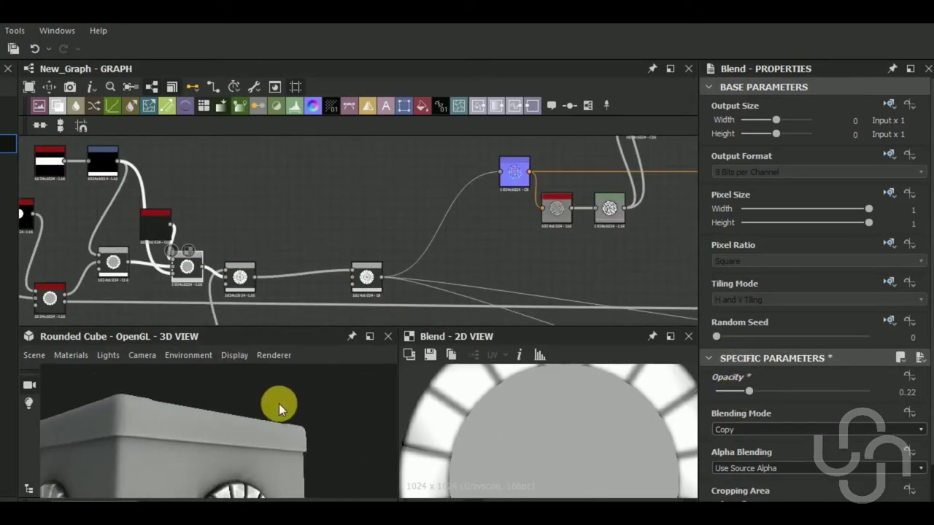
left_click(896, 429)
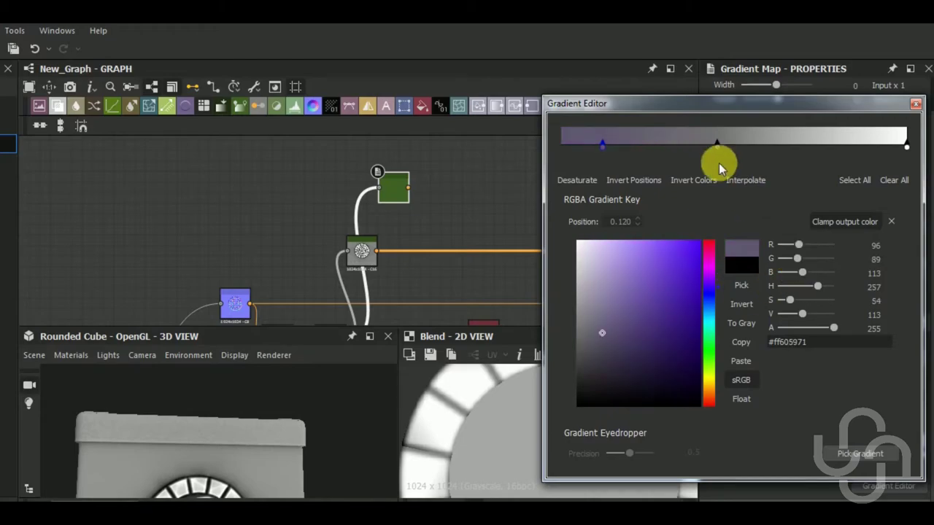
Step: Lighten the gradient keys toward lavender, tinting the end key pale lavender
left_click_drag(805, 264, 817, 276)
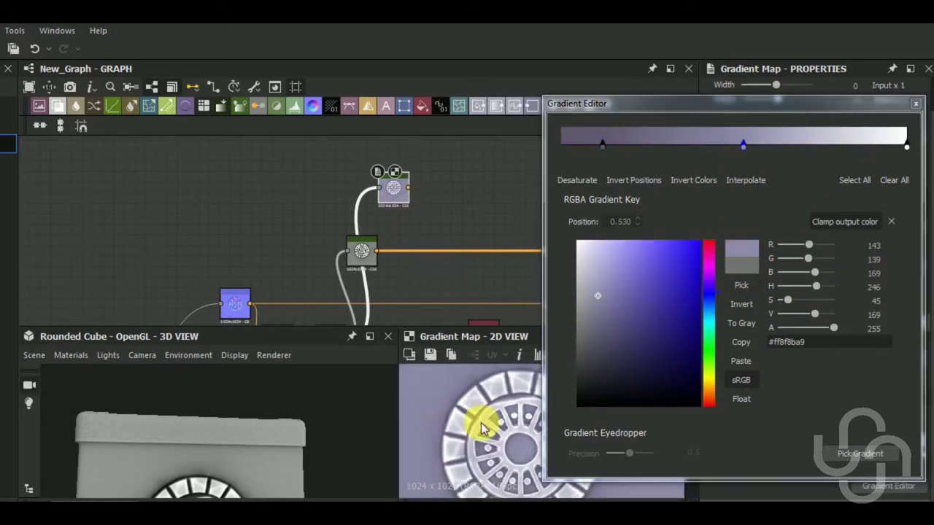
left_click(896, 147)
left_click_drag(834, 244, 831, 264)
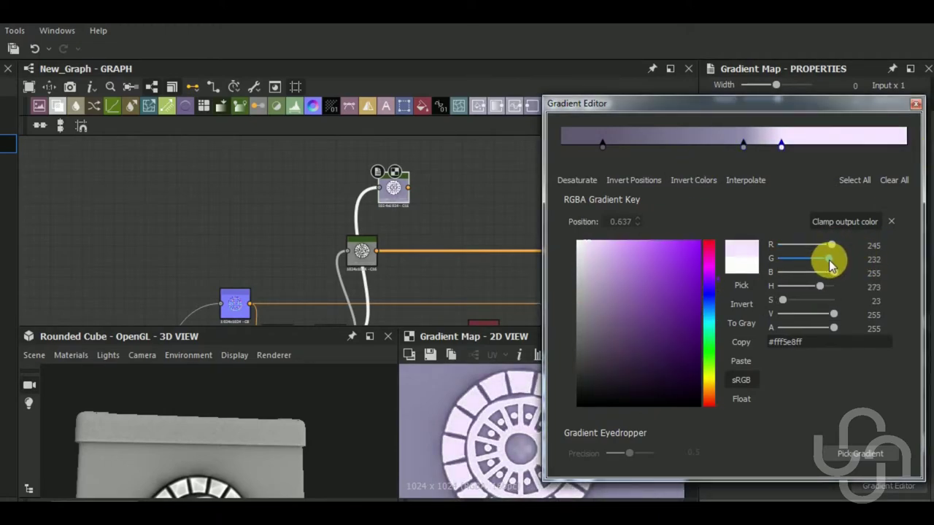
Step: Set the new Blend to Add Sub mode at about 0.28 opacity
left_click(57, 105)
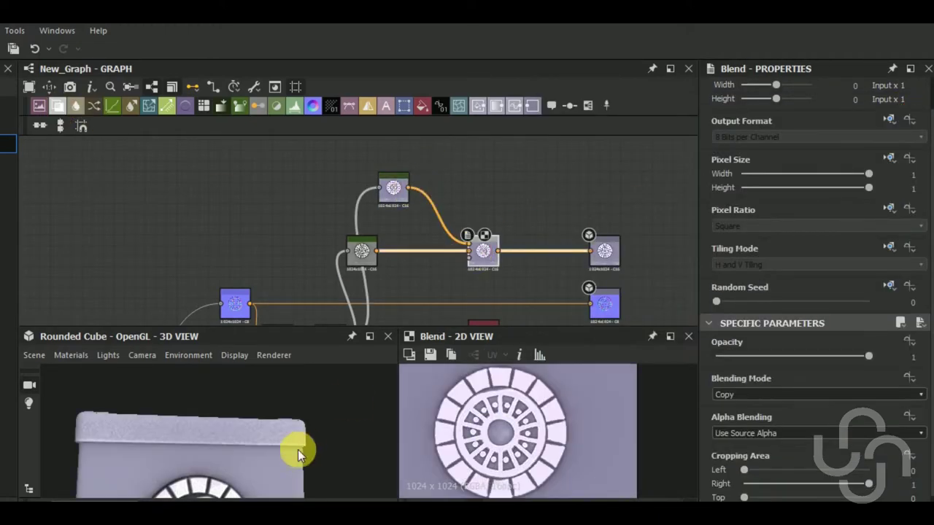
left_click(759, 357)
left_click(761, 432)
scroll(283, 411, "up", 3)
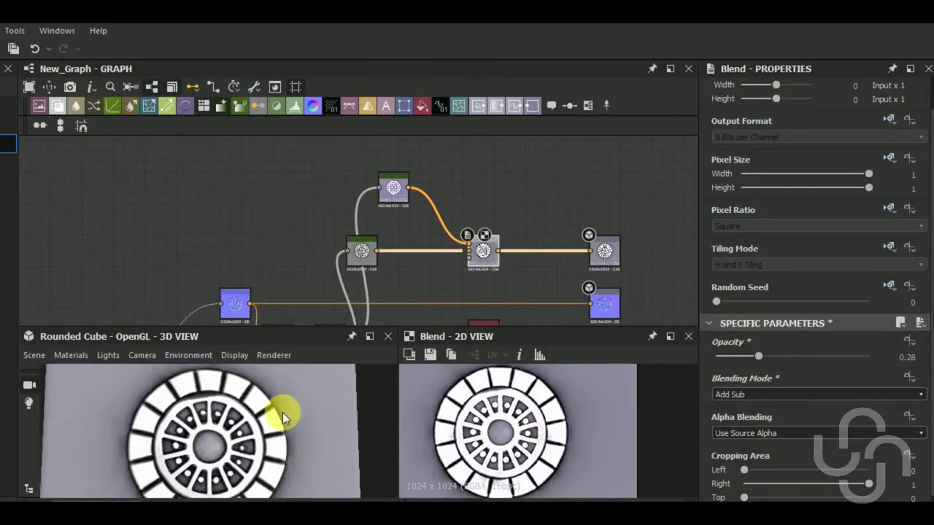
Step: Move a Gradient Map key to 0.732 and recolour the end key purple
left_click(393, 188)
left_click(888, 486)
left_click_drag(779, 143, 906, 146)
left_click(850, 146)
left_click(599, 332)
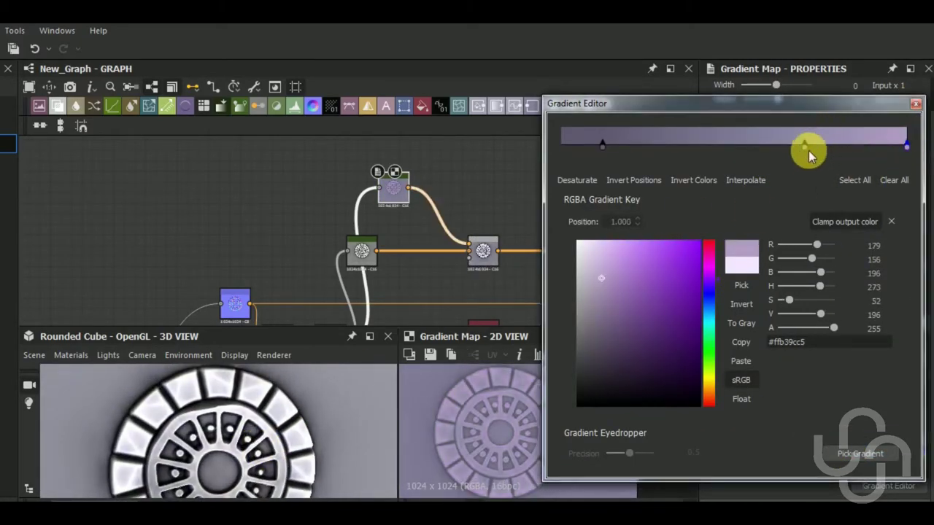
left_click(697, 146)
Step: Raise the Blend opacity to about 0.55 and refine the pale lavender end and dark start keys
left_click(483, 251)
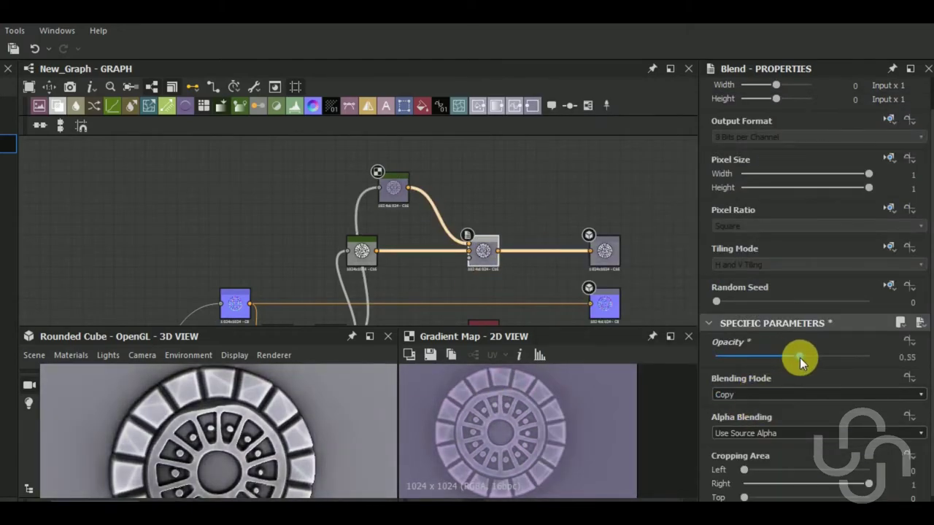
left_click_drag(798, 358, 838, 357)
left_click(406, 204)
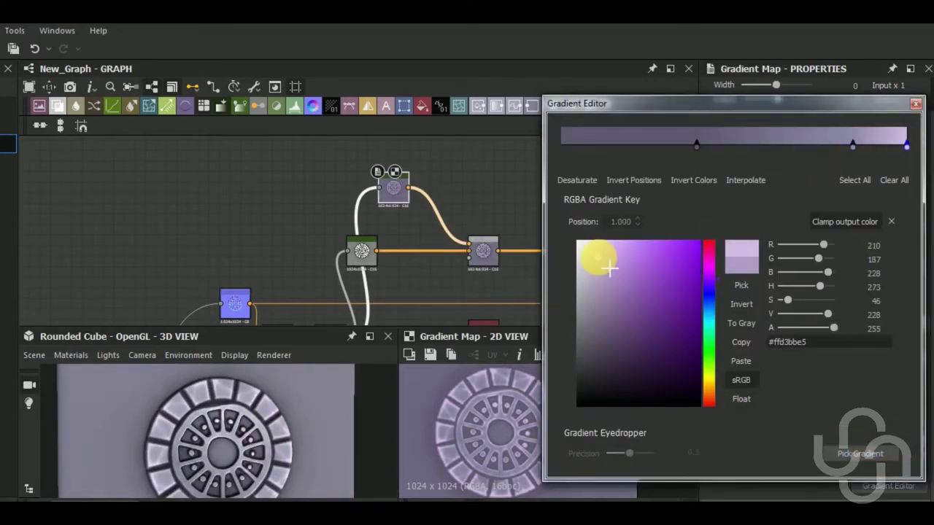
left_click_drag(609, 269, 594, 250)
left_click(793, 146)
left_click_drag(792, 146, 854, 146)
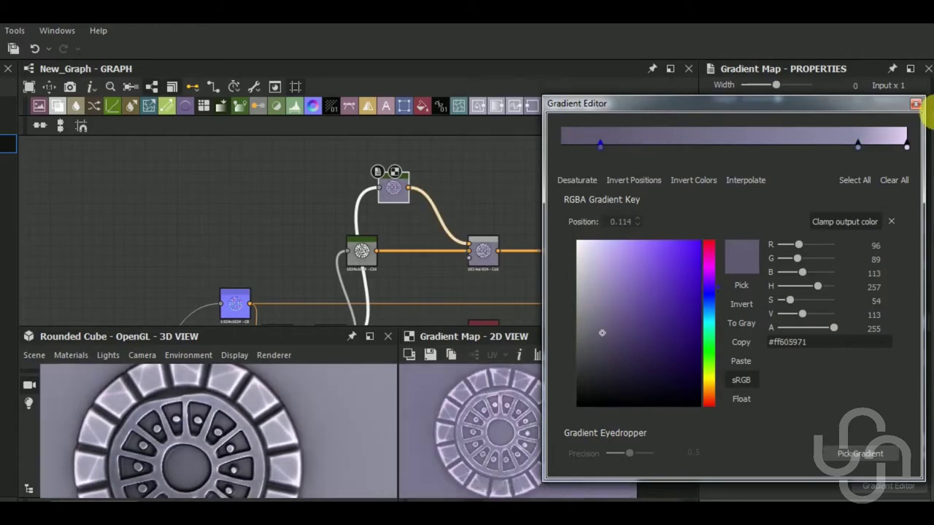
left_click(916, 104)
scroll(375, 285, "down", 5)
left_click(375, 285)
scroll(375, 285, "up", 5)
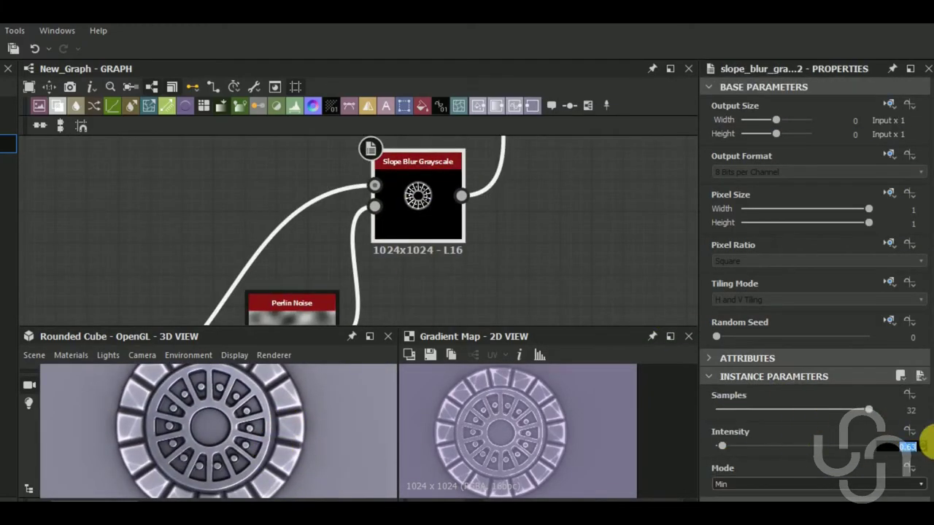
Step: Duplicate the Fractal Sum Base and lower the ring Blend's opacity so the ring shows
scroll(417, 285, "down", 5)
scroll(518, 221, "up", 5)
key("ctrl+d")
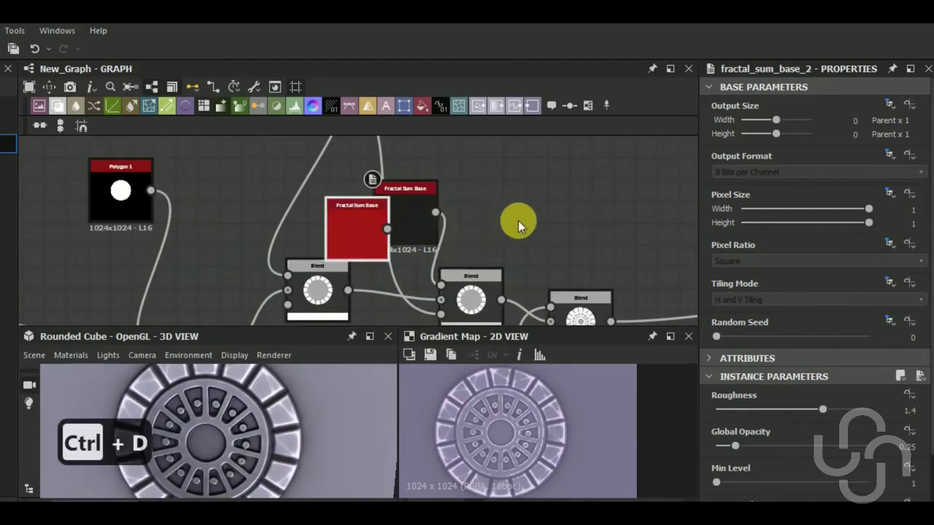
scroll(584, 234, "down", 3)
left_click(386, 214)
double_click(392, 266)
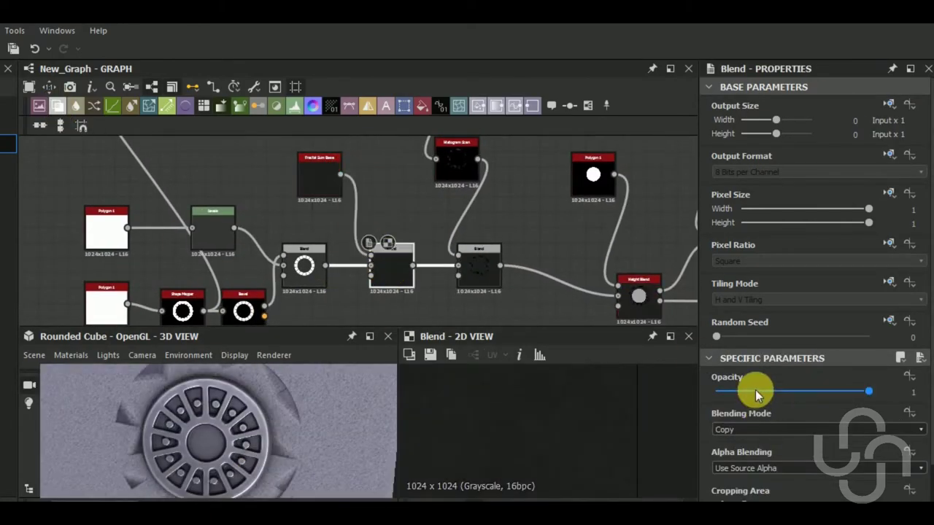
left_click_drag(755, 390, 748, 390)
Step: Set the duplicate's Global Opacity to about 0.47 and the middle ring Blend opacity to 0.68
left_click(319, 175)
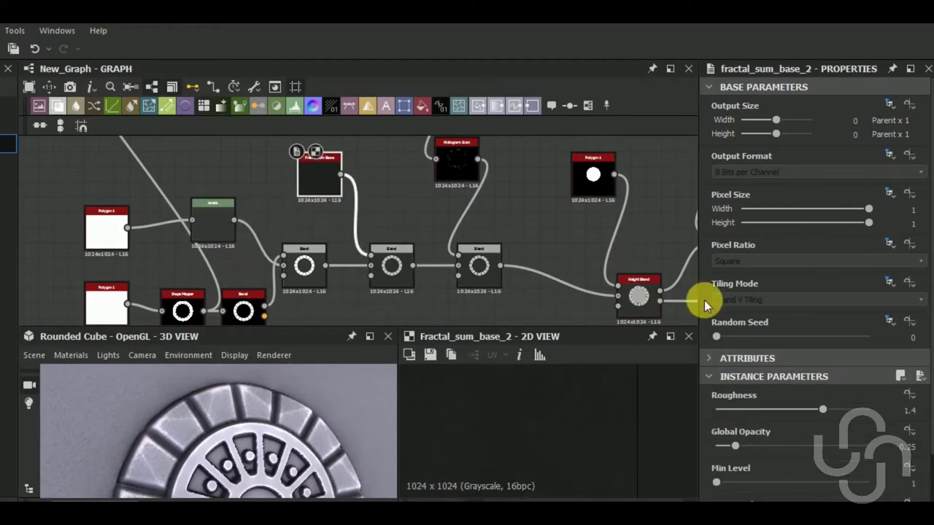
left_click_drag(759, 444, 754, 443)
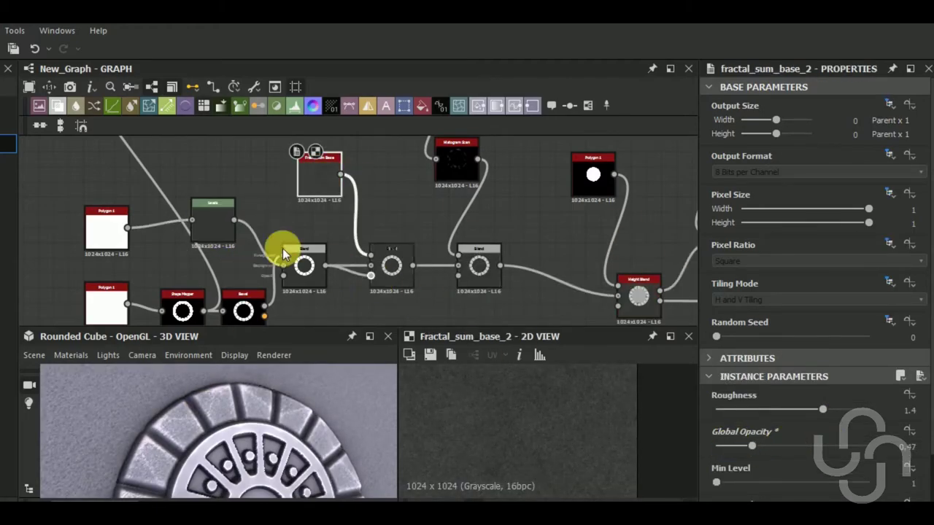
left_click(379, 259)
scroll(327, 430, "down", 3)
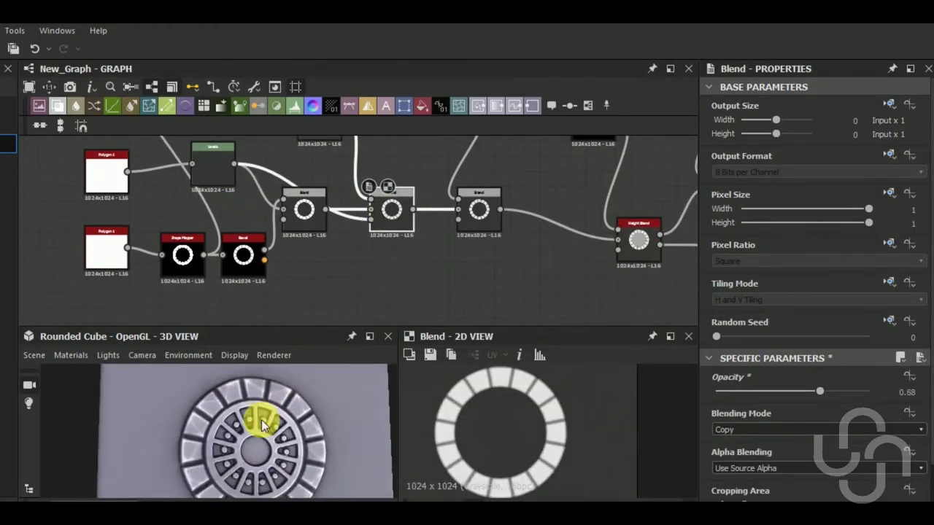
middle_click_drag(424, 272, 308, 272)
scroll(307, 272, "down", 2)
scroll(270, 250, "up", 2)
Step: Add Cells 3 into a Slope Blur Grayscale driven by Perlin Noise, with lowered intensity
key("space")
type("cel")
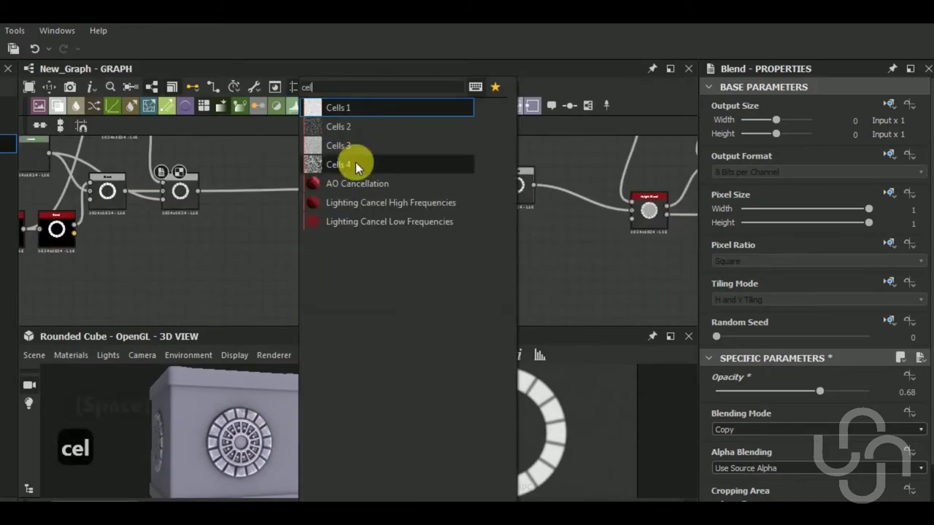
left_click(355, 156)
key("space")
left_click(346, 258)
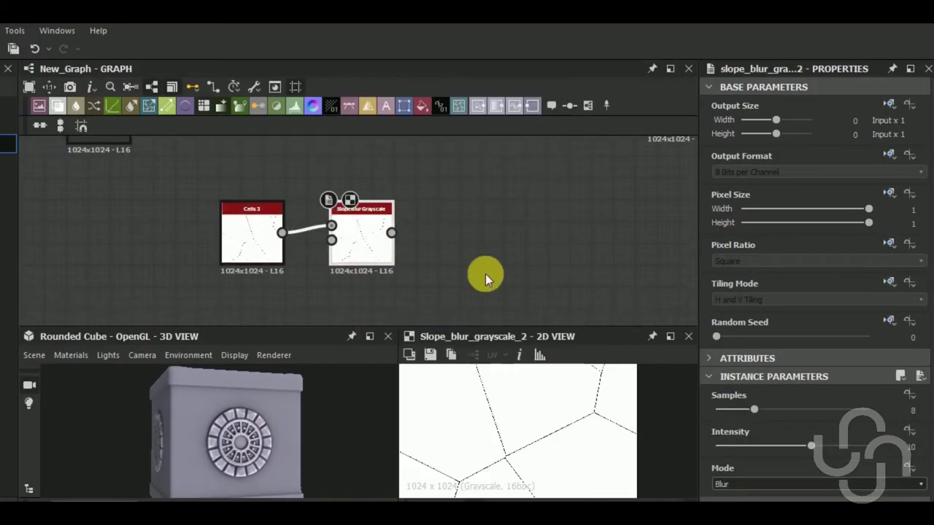
key("space")
left_click_drag(293, 312, 331, 222)
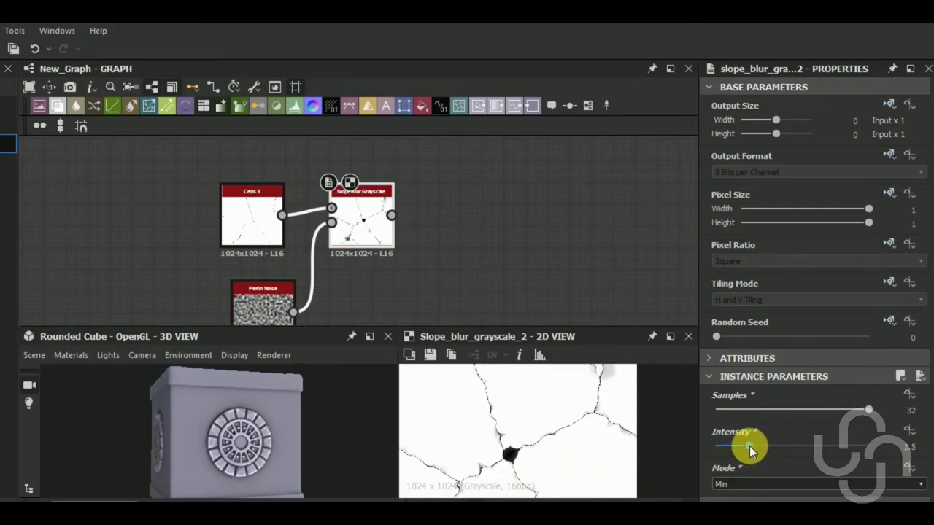
left_click(263, 299)
left_click(364, 223)
Step: Soften the cracks with Blur HQ Grayscale, wire them into the Blend, and set opacity 0.69
key("space")
type("bl")
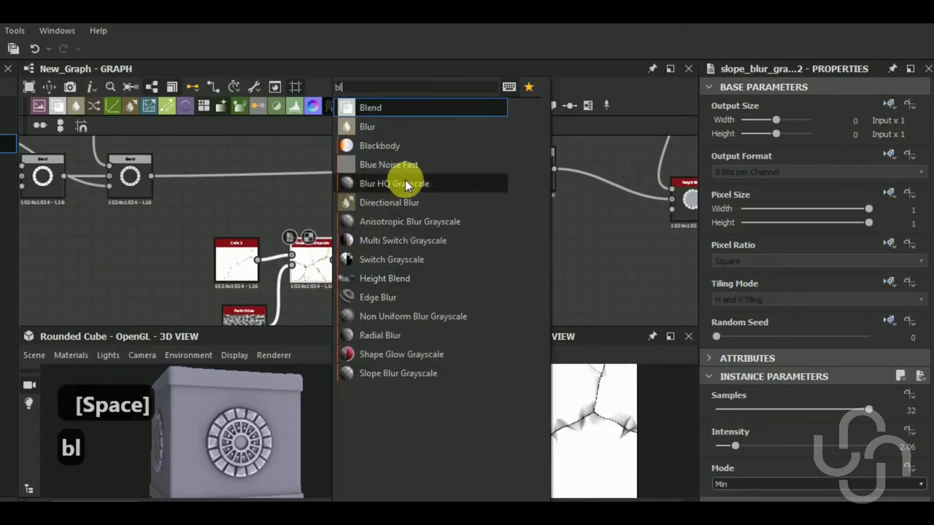
left_click(397, 183)
left_click_drag(811, 410, 731, 410)
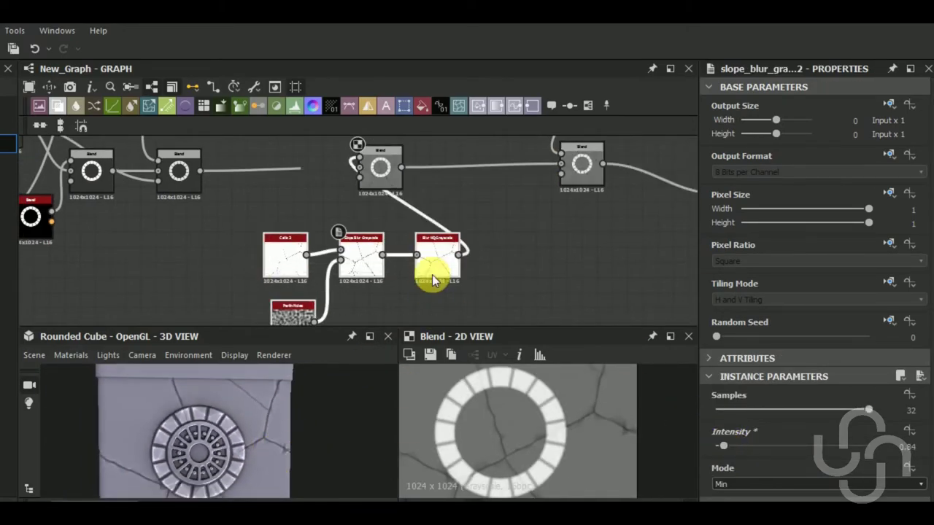
key("ctrl+d")
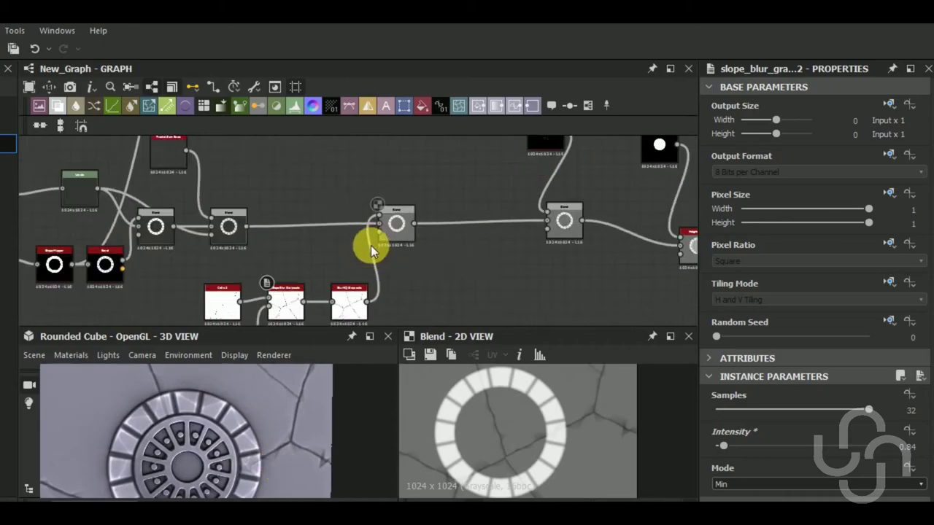
left_click(394, 222)
mouse_move(823, 392)
left_mouse_down()
mouse_move(839, 393)
mouse_move(821, 392)
left_mouse_up()
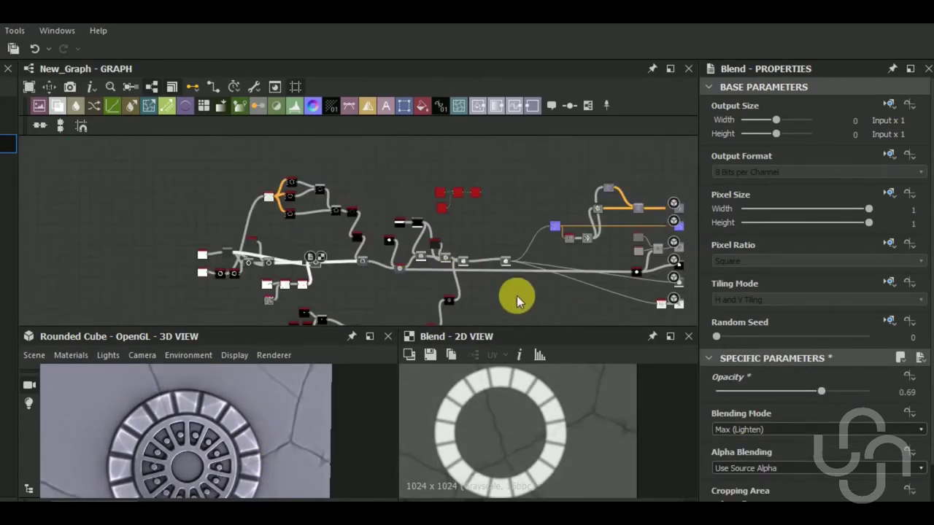
Step: Switch the next Blend in the chain to Max (Lighten) mode
scroll(368, 262, "up", 3)
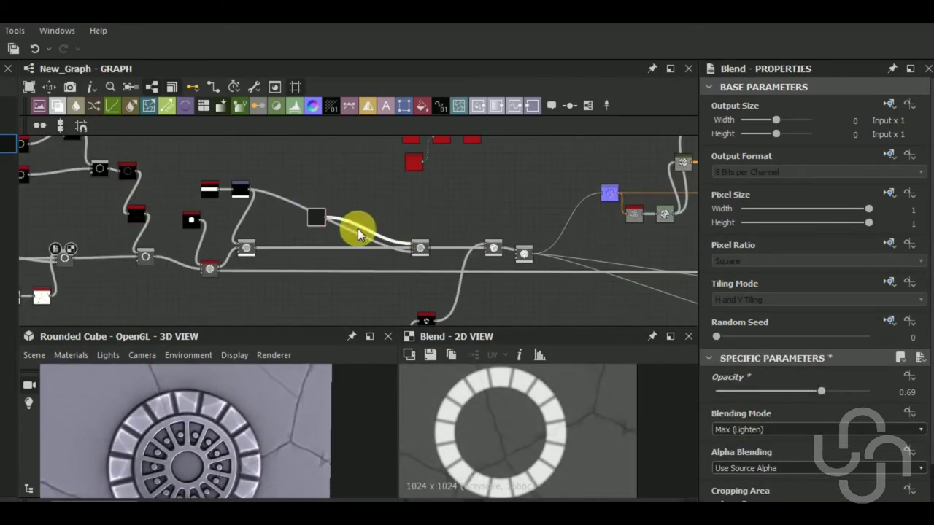
scroll(343, 241, "up", 2)
scroll(307, 251, "up", 2)
left_click(350, 254)
left_click(817, 430)
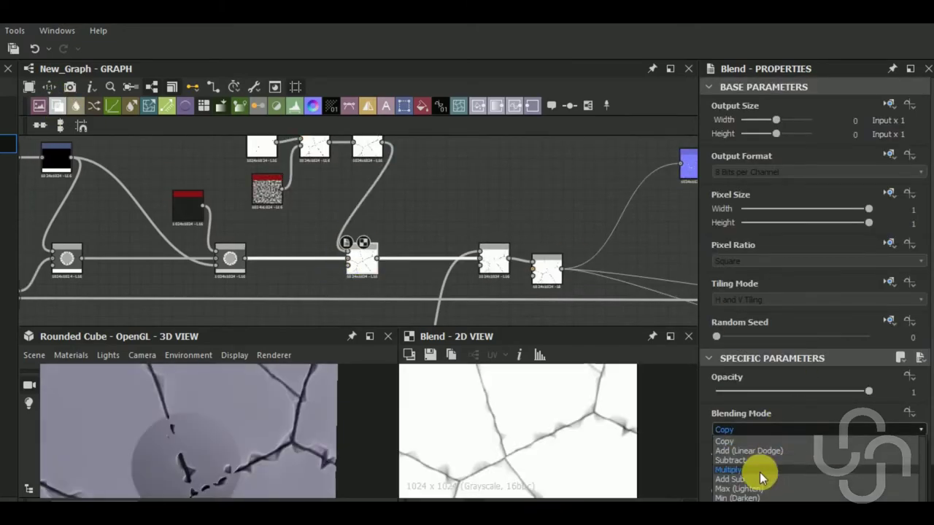
left_click(754, 486)
Step: Reduce the cells_3 Scale to 1 for larger cracked cells
left_click(440, 181)
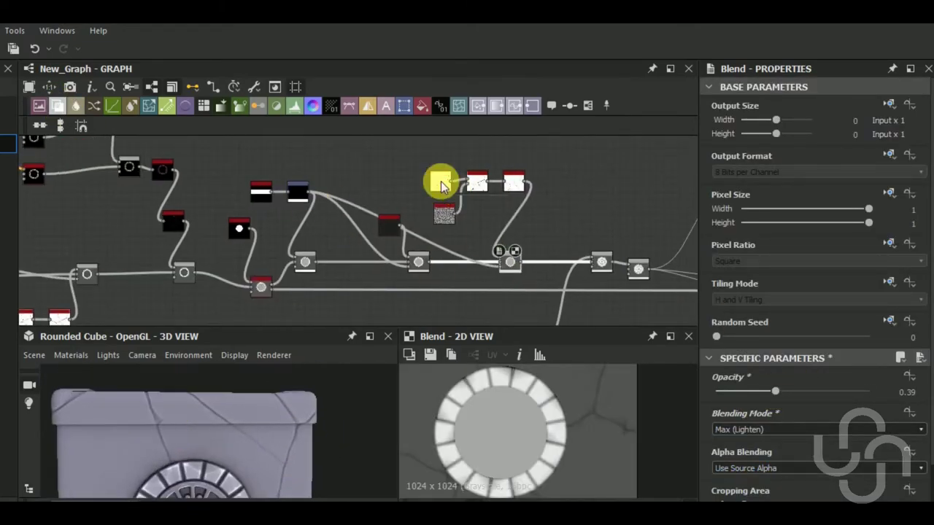
left_click(910, 397)
left_click(477, 182)
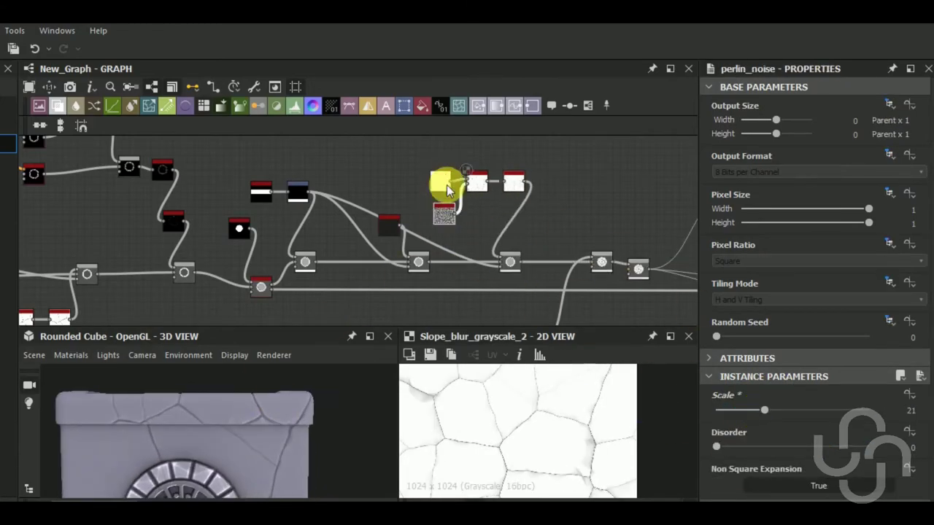
left_click(440, 181)
left_click_drag(728, 410, 715, 411)
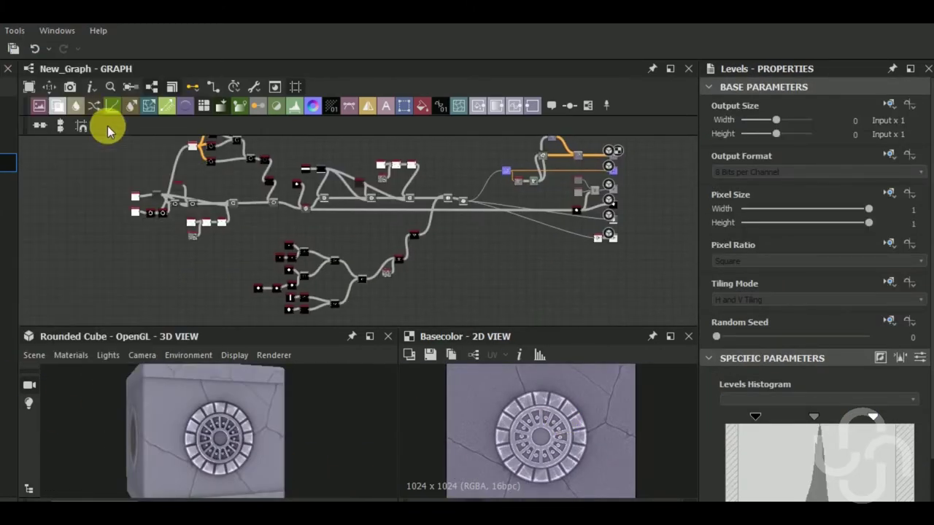
Step: Darken the Uniform Color grey value from 113 to 85
left_click_drag(202, 473, 284, 445, "alt")
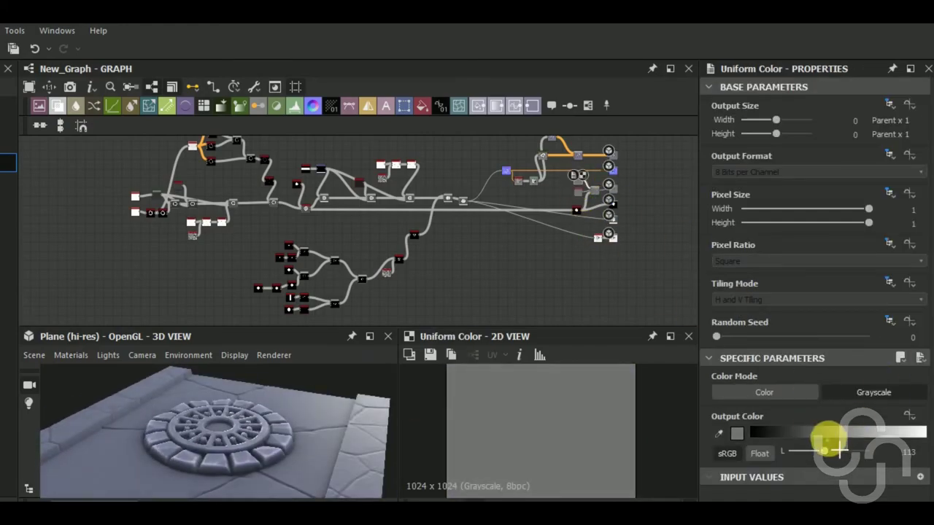
left_click_drag(838, 450, 816, 452)
left_click_drag(240, 433, 317, 423, "alt")
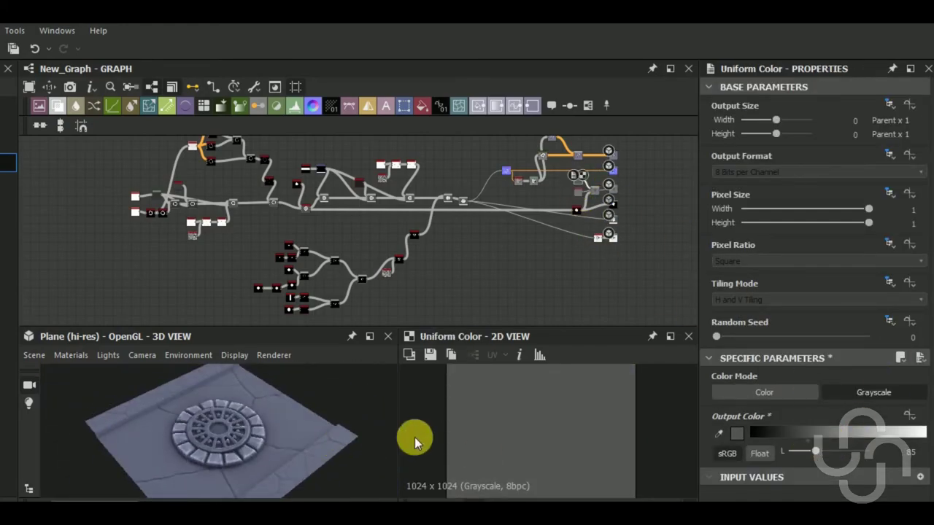
Step: Set the crack Blend node to Add Sub mode and bring up the following Levels node
double_click(463, 151)
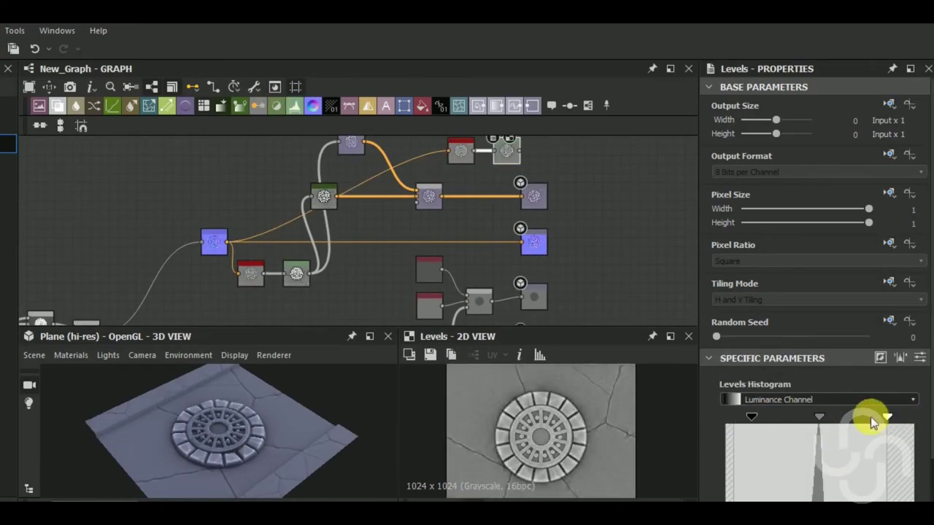
double_click(513, 236)
scroll(562, 191, "down", 3)
middle_click_drag(562, 191, 548, 303)
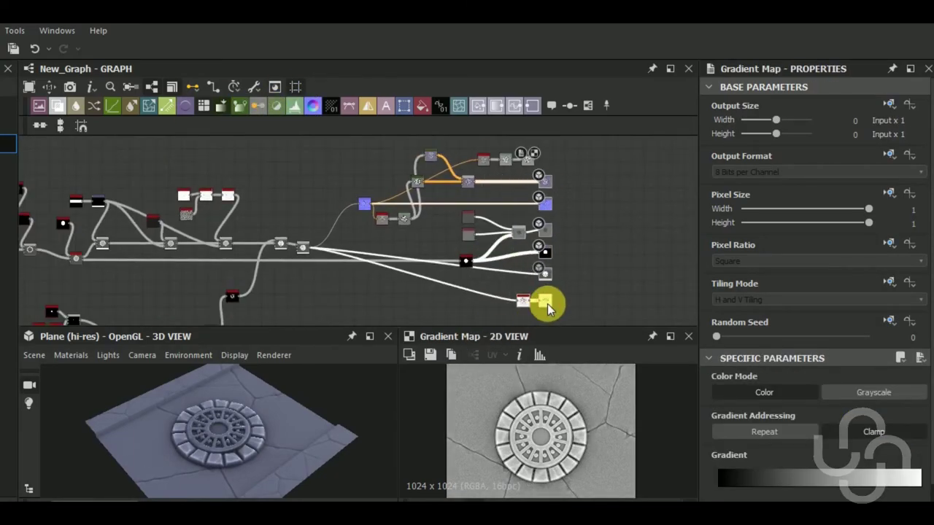
double_click(501, 262)
scroll(501, 262, "up", 5)
left_click_drag(463, 260, 545, 260)
left_click(817, 430)
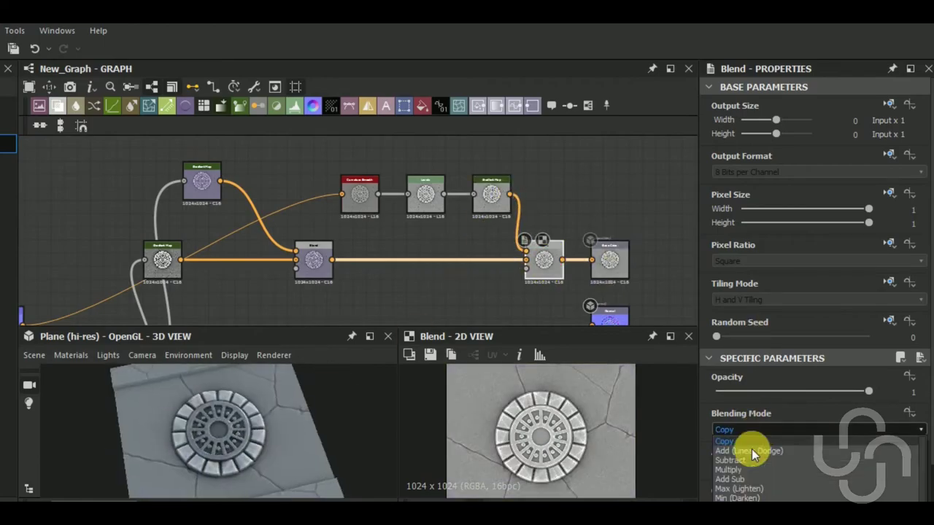
left_click(737, 447)
double_click(425, 194)
left_click_drag(317, 434, 307, 416)
middle_click_drag(393, 293, 448, 277)
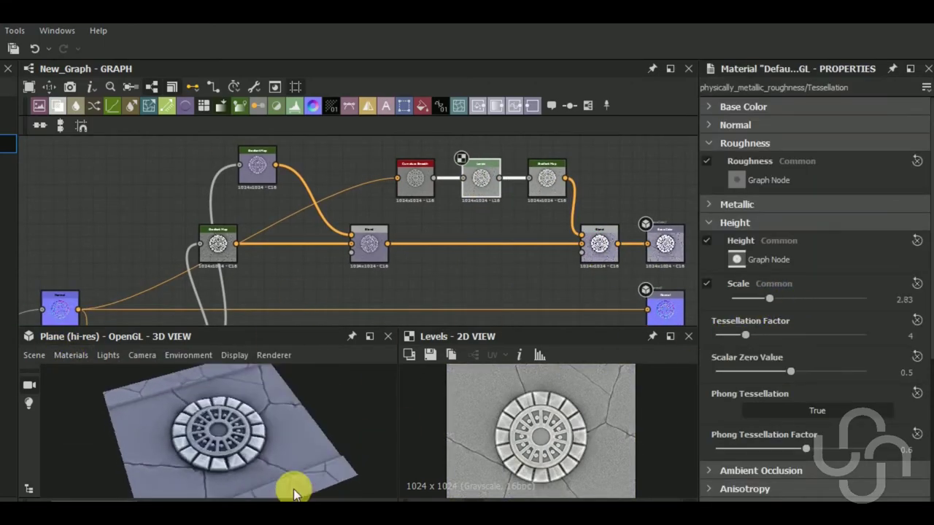
Step: Retune the grey Gradient Map ramp with a white key and a mid-grey key near 0.686
middle_click_drag(492, 261, 377, 284)
double_click(433, 208)
left_click(803, 474)
left_click(575, 246)
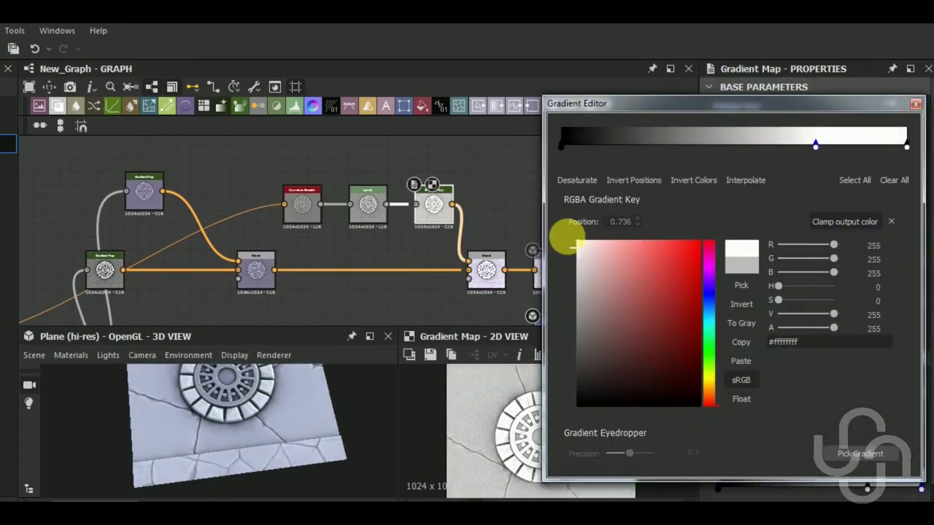
mouse_move(809, 145)
left_mouse_down()
mouse_move(798, 149)
mouse_move(904, 145)
left_mouse_up()
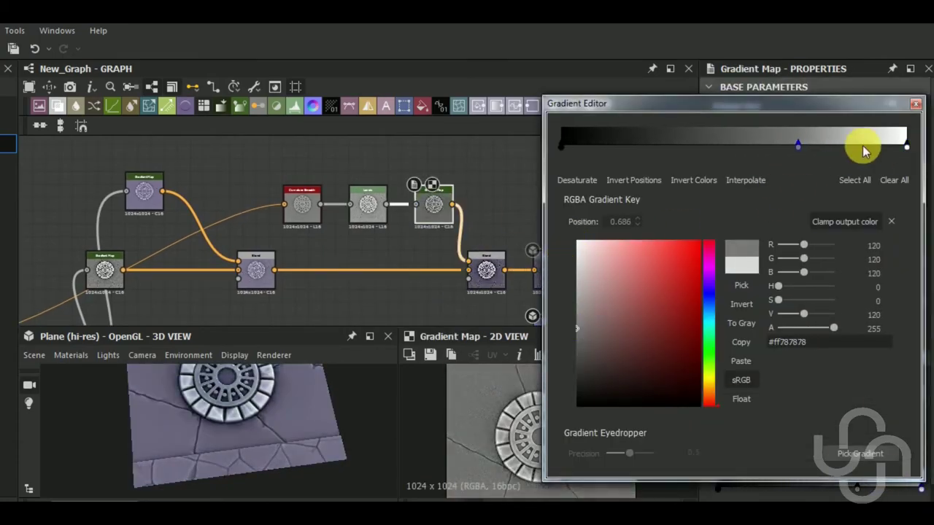
left_click(429, 285)
scroll(429, 285, "down", 5)
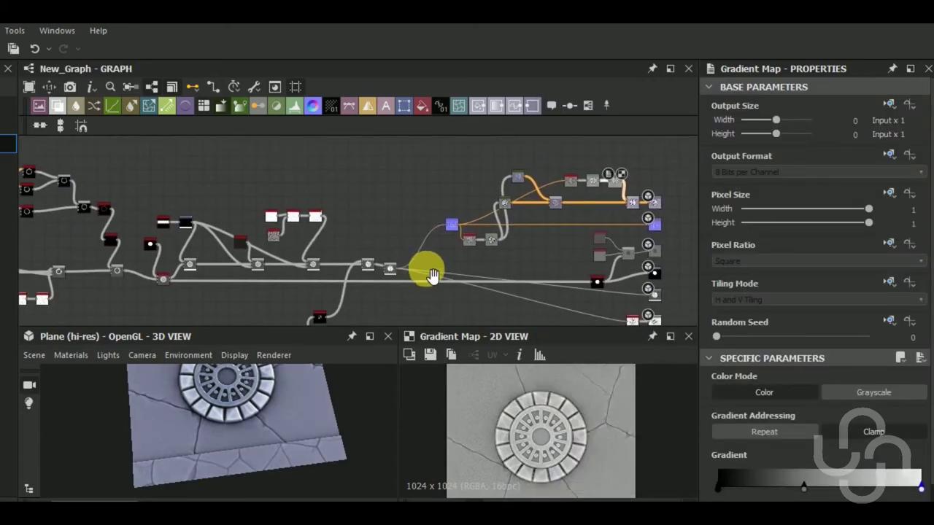
scroll(517, 192, "up", 5)
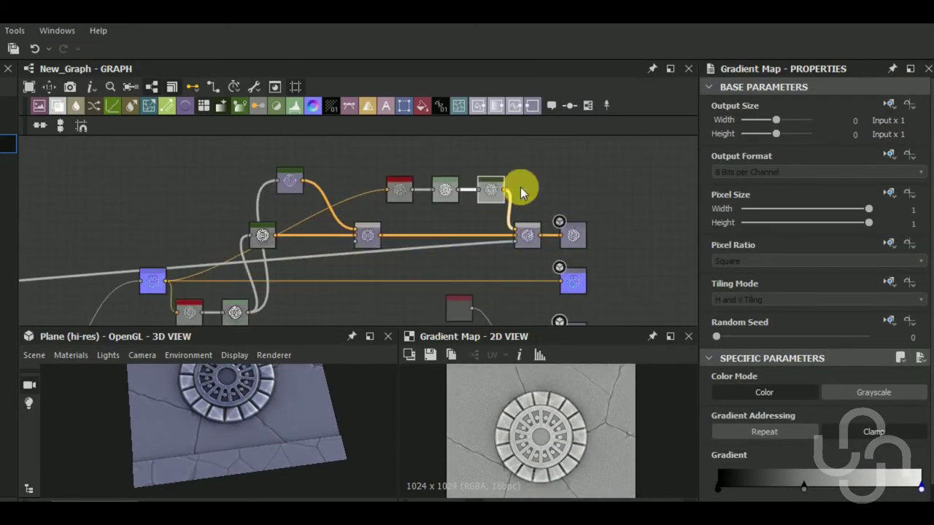
left_click_drag(778, 489, 884, 487)
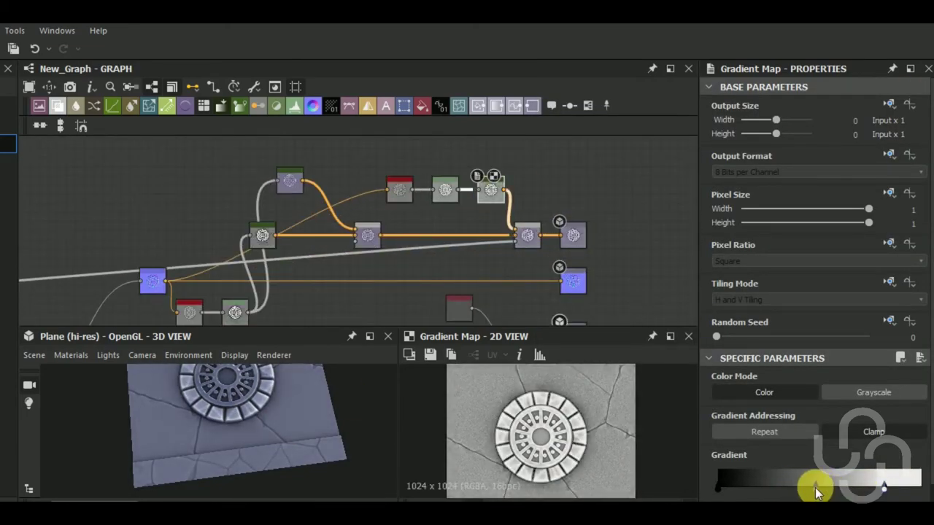
Step: Shift the light lavender gradient key left to 0.540
left_click(803, 481)
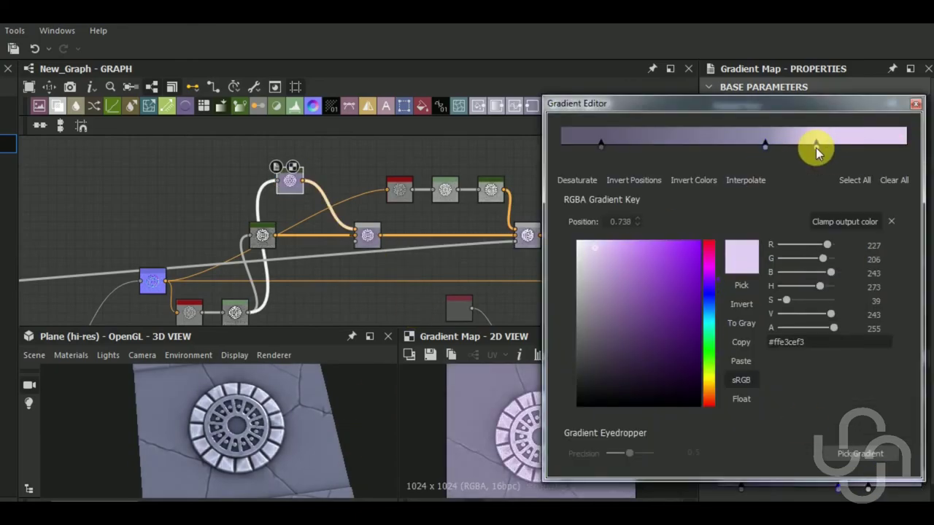
left_click_drag(766, 151, 729, 147)
left_click(306, 453)
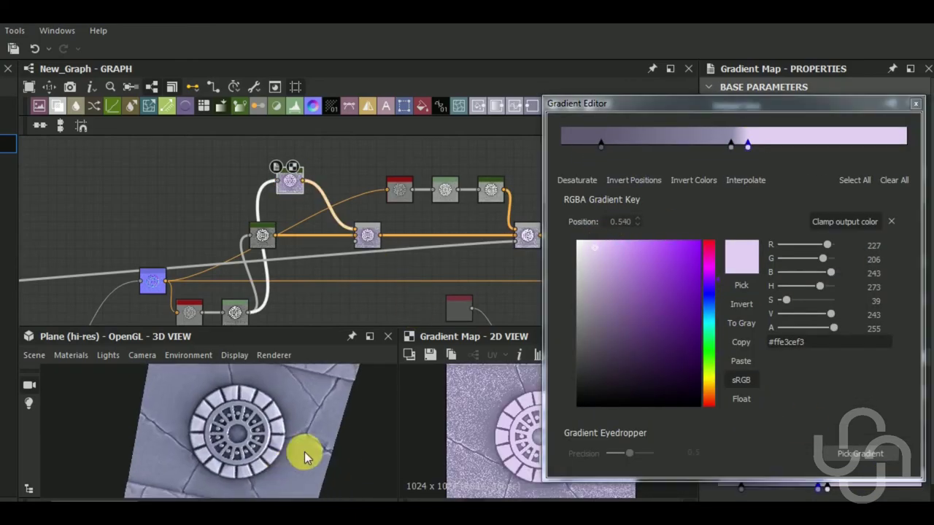
Step: Raise contrast with the Levels highlight handle and preview the Blend result
middle_click_drag(350, 214, 400, 203)
double_click(285, 301)
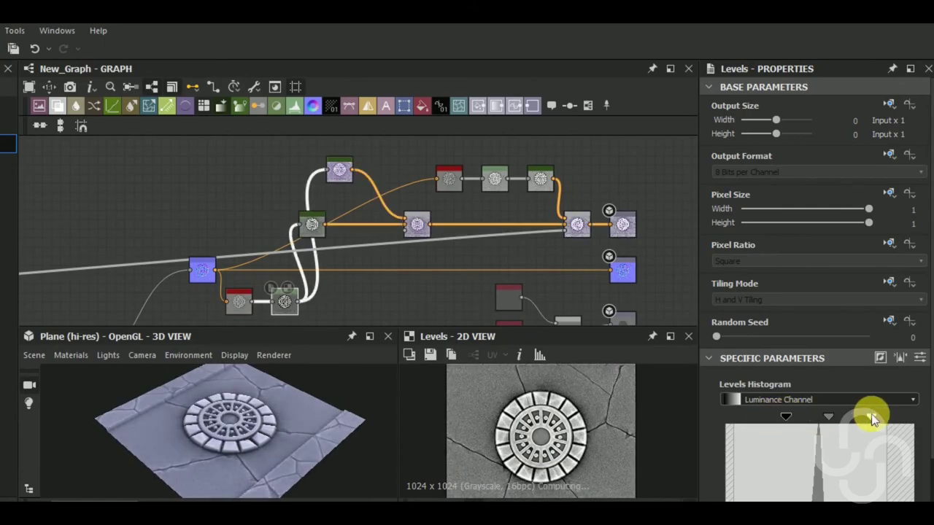
left_click_drag(871, 416, 857, 418)
scroll(309, 439, "up", 3)
left_click_drag(309, 439, 302, 438)
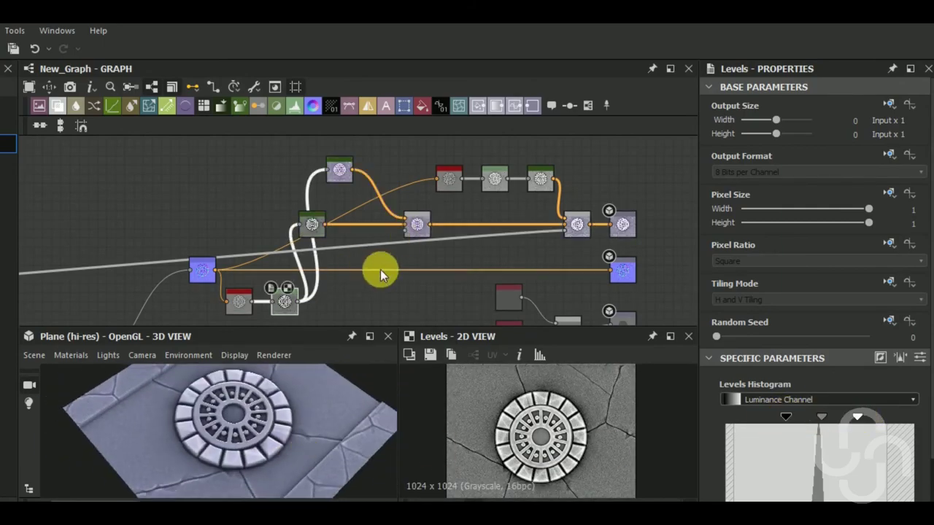
left_click(454, 215)
mouse_move(378, 271)
middle_mouse_down()
mouse_move(413, 262)
mouse_move(442, 299)
middle_mouse_up()
Step: Duplicate the lavender Gradient Map and route it through a new Blend
double_click(412, 198)
key("ctrl+d")
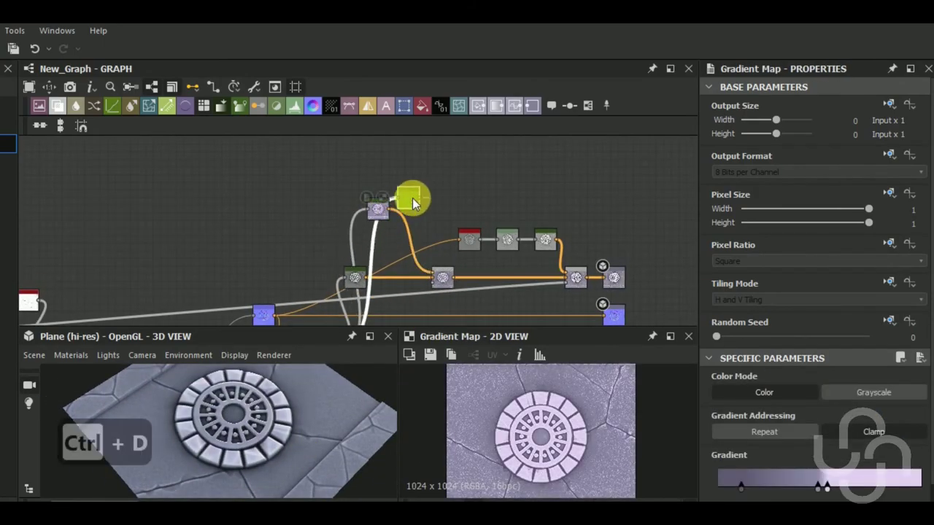
left_click(423, 287)
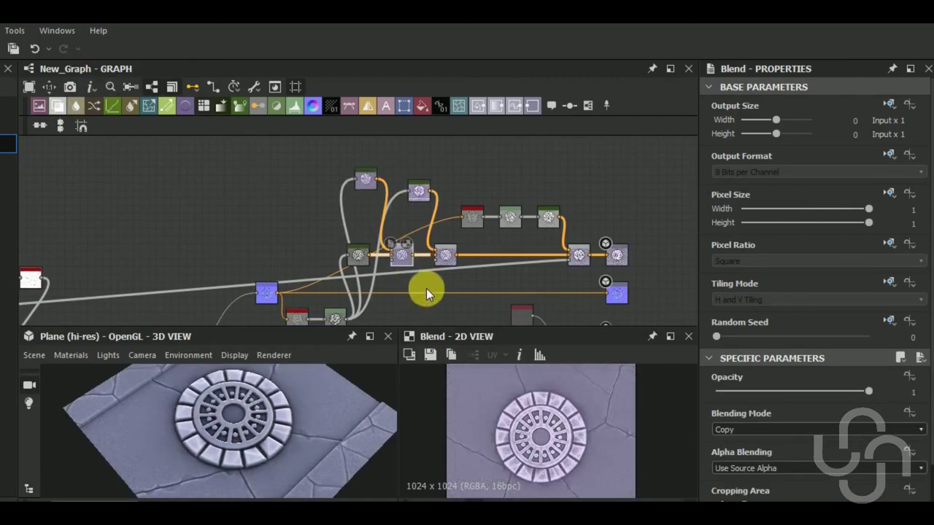
scroll(507, 219, "down", 2)
scroll(178, 270, "up", 3)
scroll(306, 270, "down", 3)
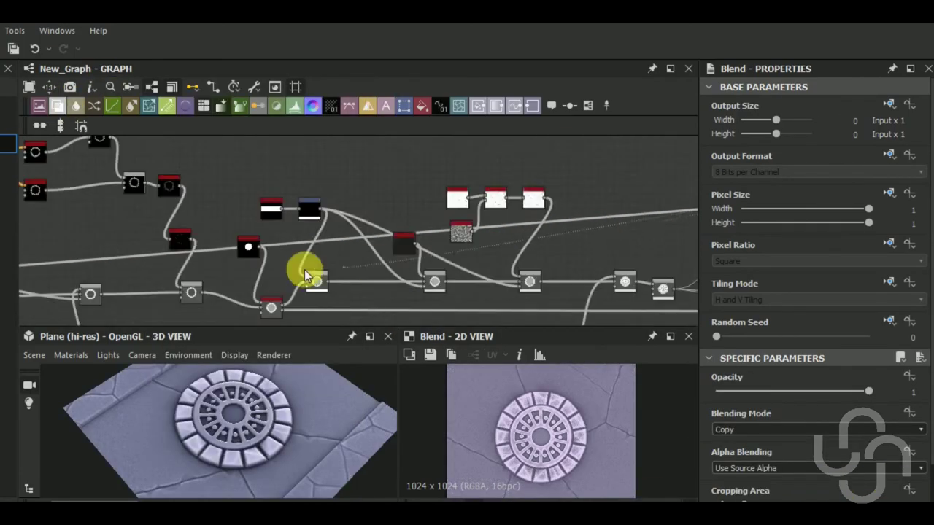
scroll(373, 248, "up", 3)
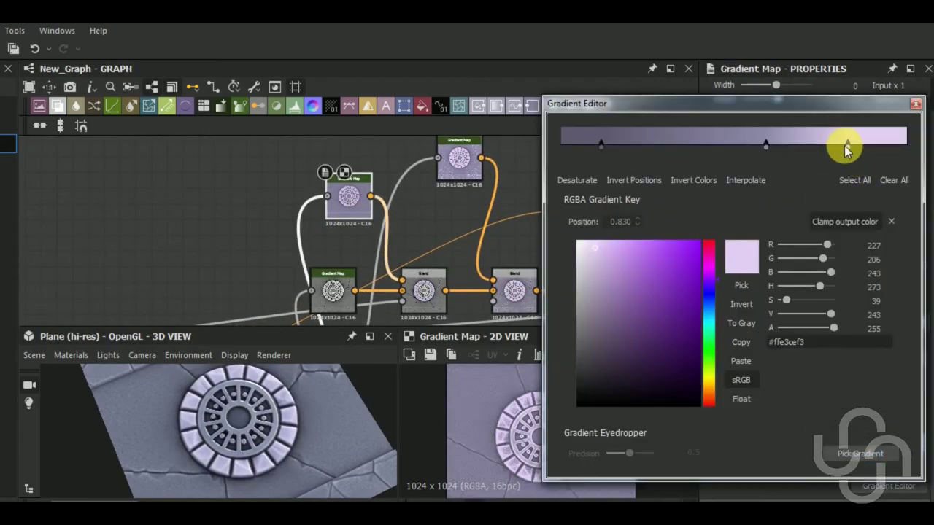
Step: Move the duplicate's right key to the end and recolour the middle key purple-grey
left_click_drag(845, 145, 901, 145)
left_click_drag(766, 145, 832, 145)
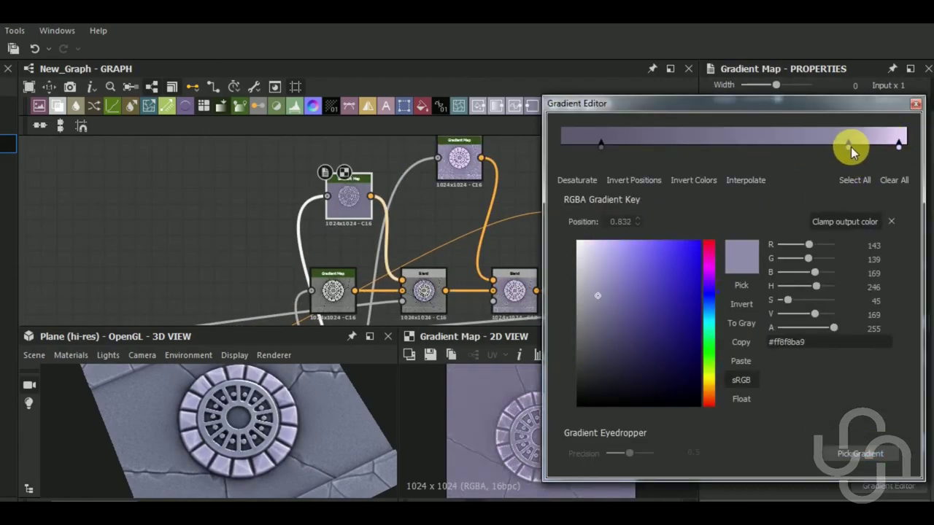
left_click(604, 323)
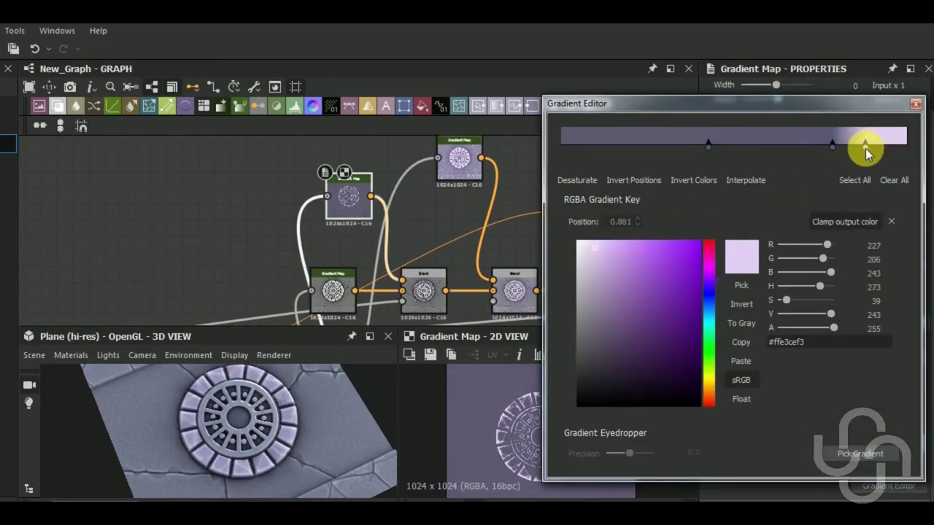
scroll(328, 459, "up", 2)
left_click(907, 146)
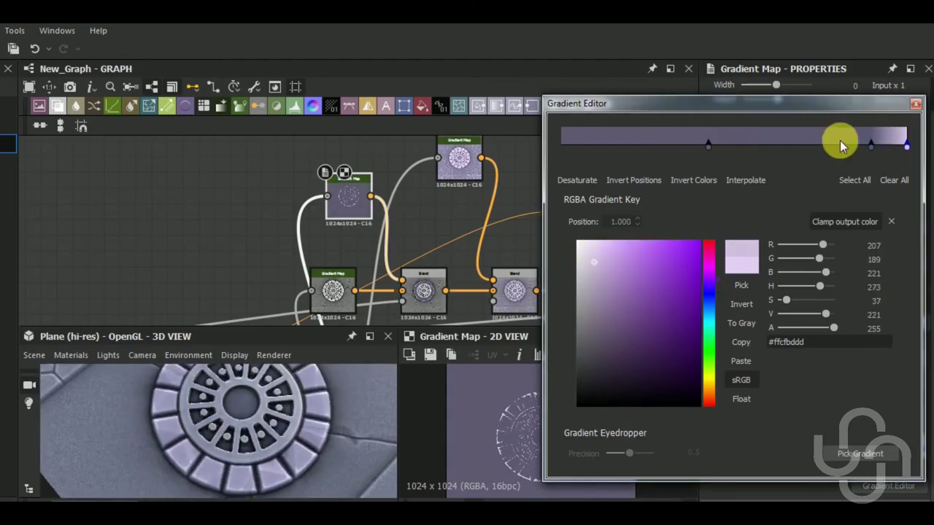